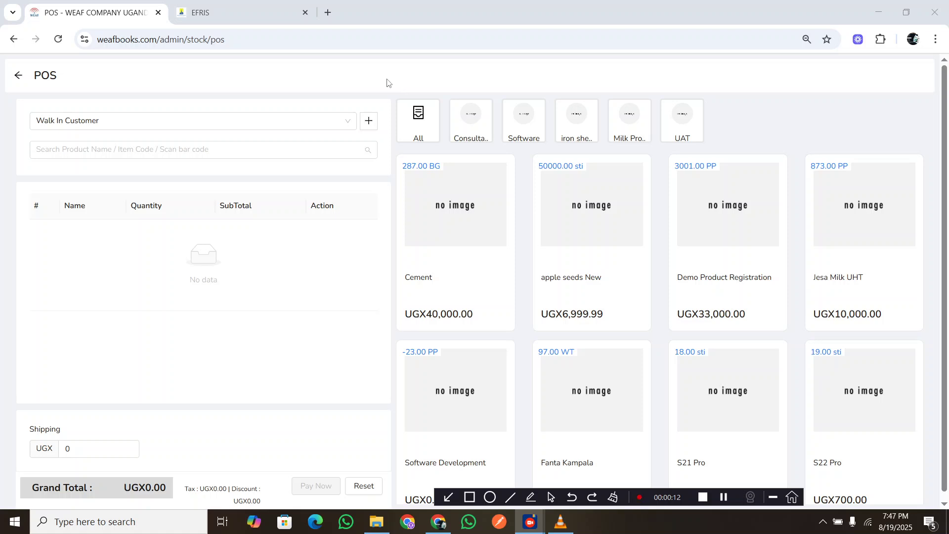
# Open the point of sale from the sales list and add one Smearing Oil for the walk-in customer.
pyautogui.click(17, 78)
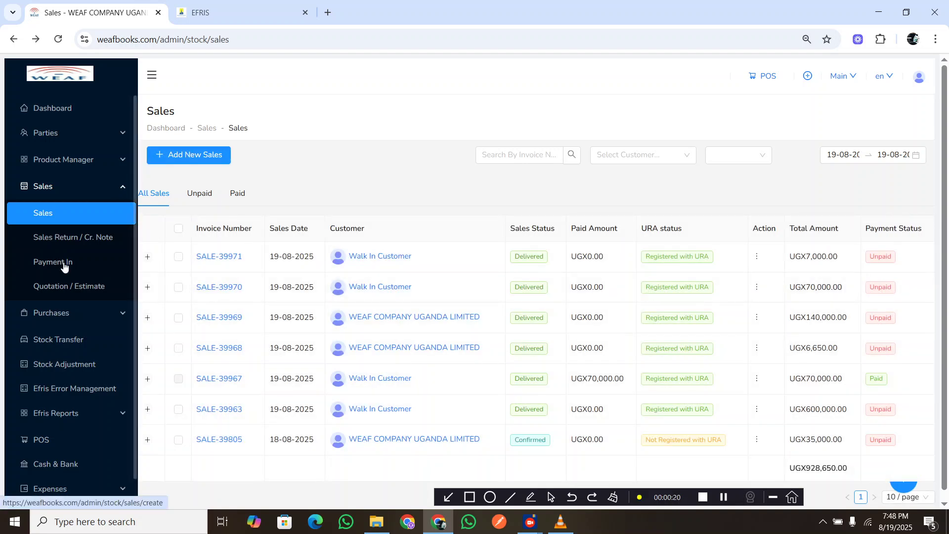
pyautogui.click(40, 440)
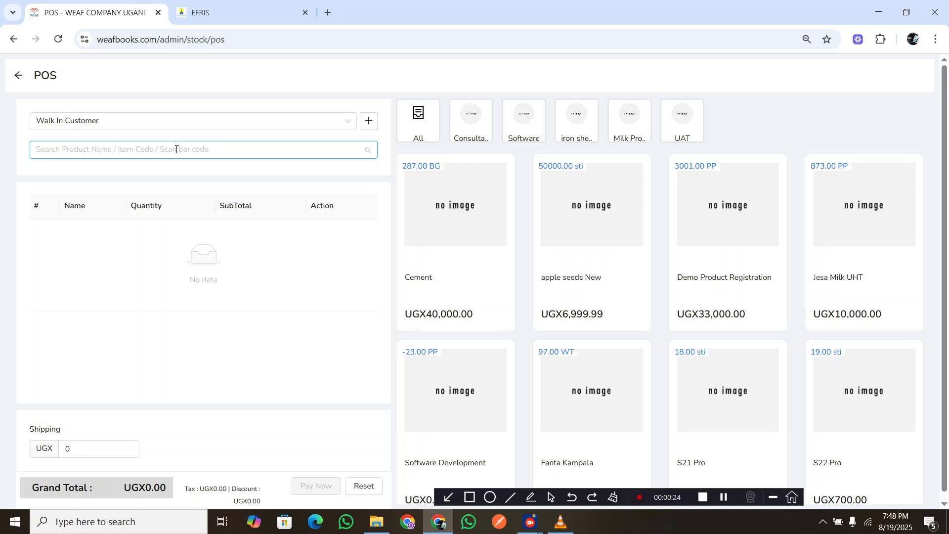
pyautogui.write('Smearing Oil')
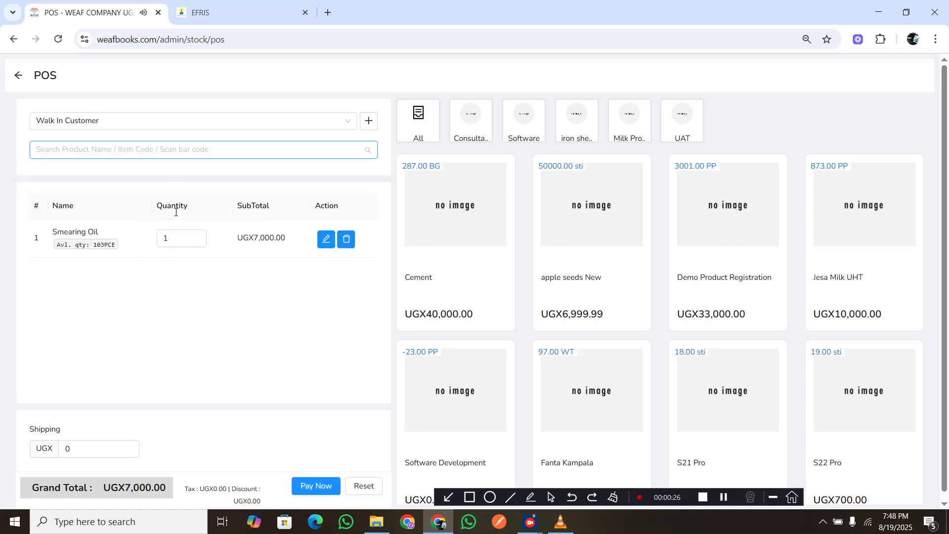
pyautogui.click(180, 239)
pyautogui.scroll(-1, 196, 285)
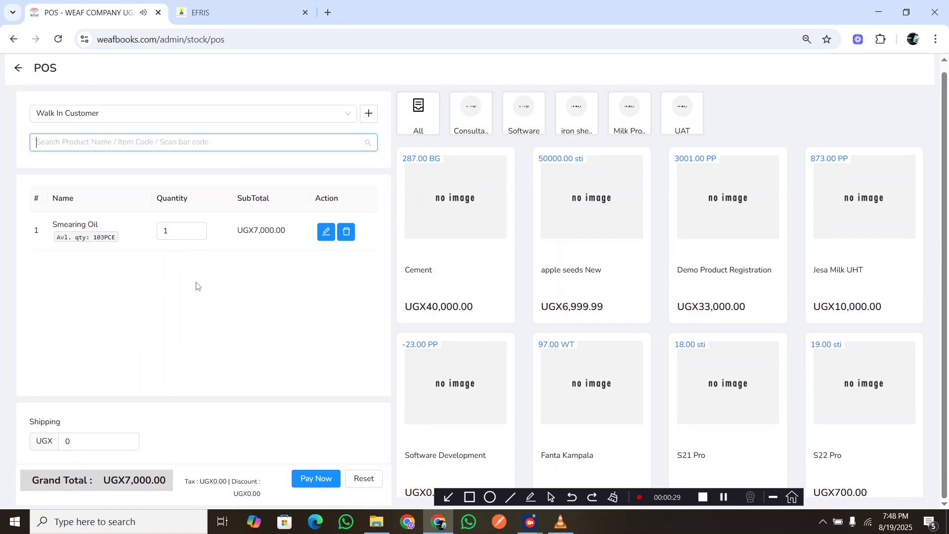
# Save the walk-in order without adding a payment and close its print invoice preview.
pyautogui.click(312, 479)
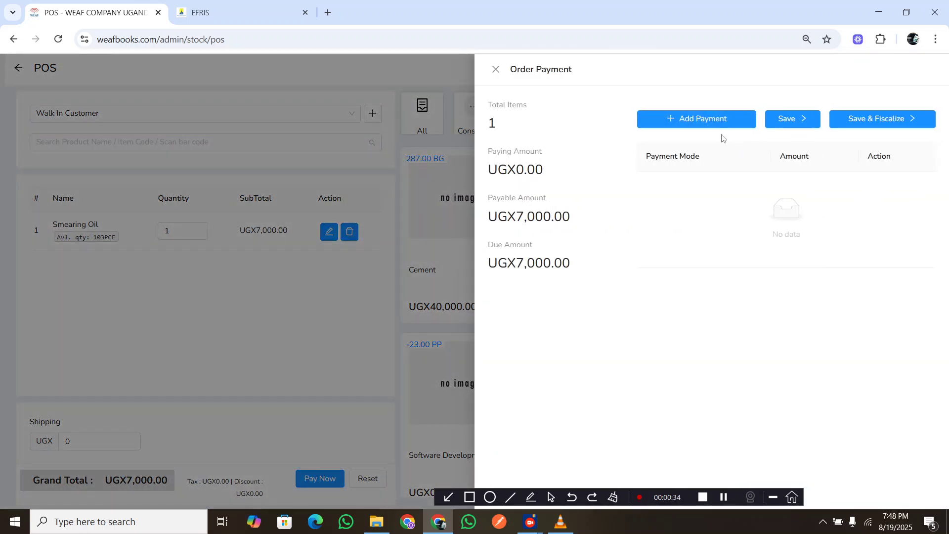
pyautogui.click(856, 122)
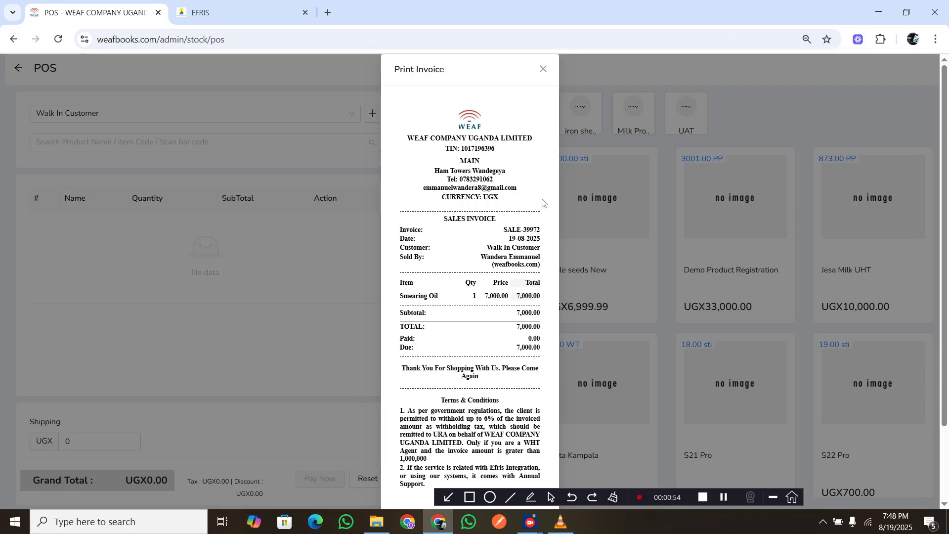
pyautogui.click(543, 69)
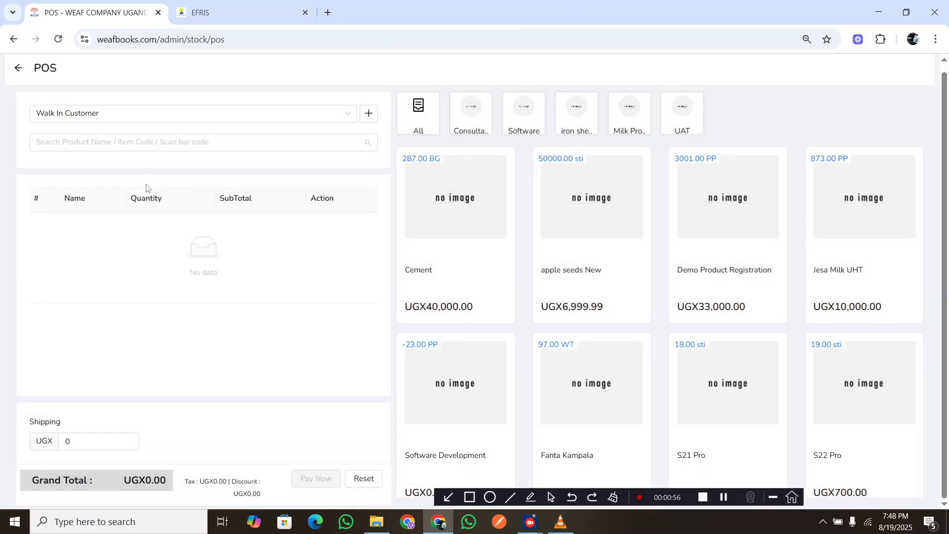
# Ring up another single Smearing Oil for the walk-in customer, then save and fiscalize the order without adding a payment.
pyautogui.write('Smearing Oil')
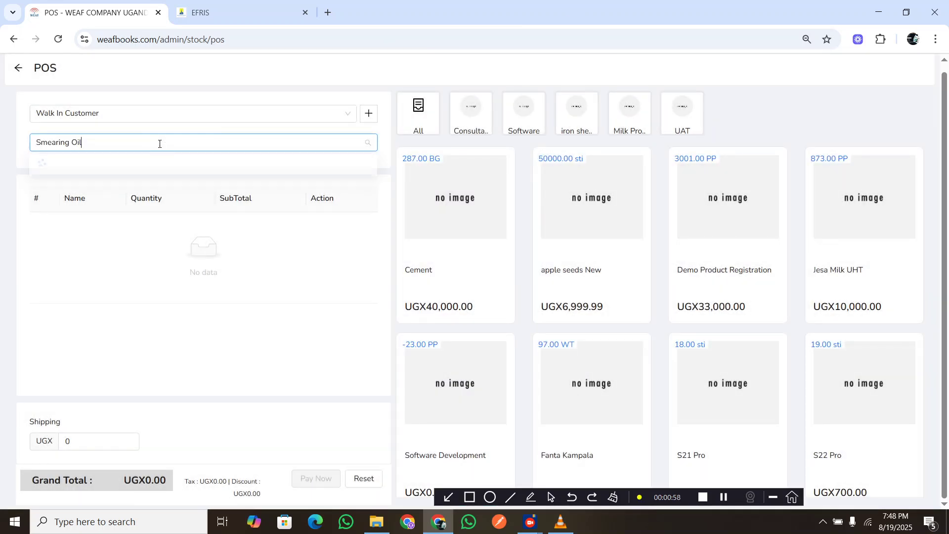
pyautogui.click(111, 176)
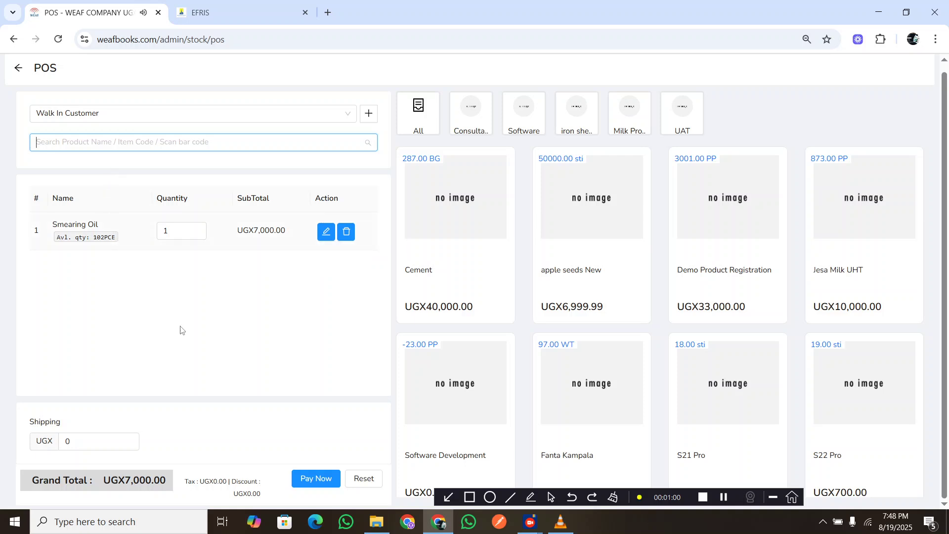
pyautogui.click(313, 479)
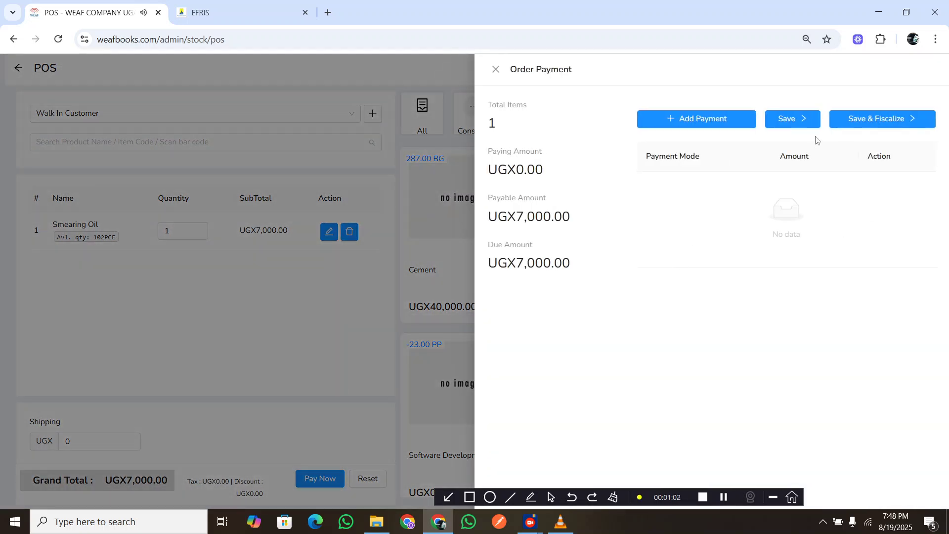
pyautogui.click(854, 119)
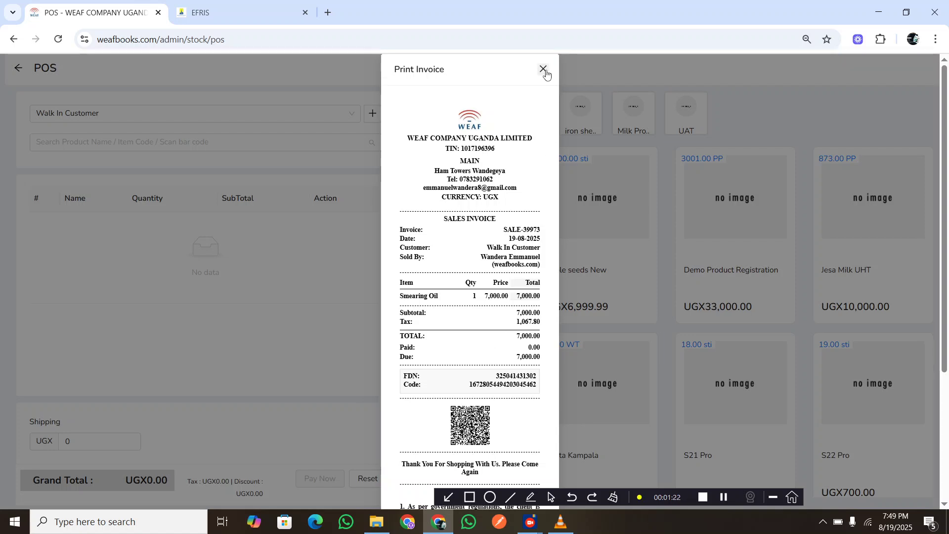
pyautogui.click(723, 496)
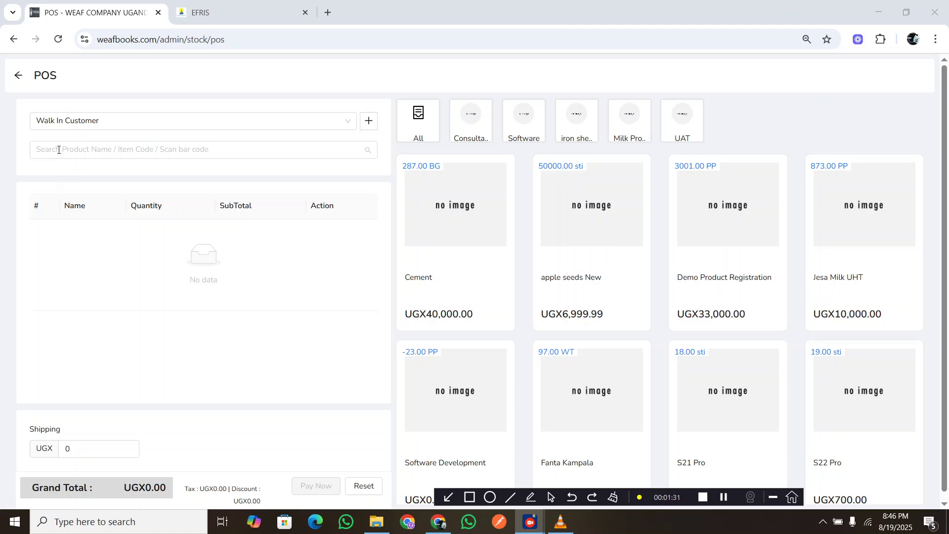
# Create a new sale from the sales list and add Smearing Oil with a quantity of 15.
pyautogui.click(20, 79)
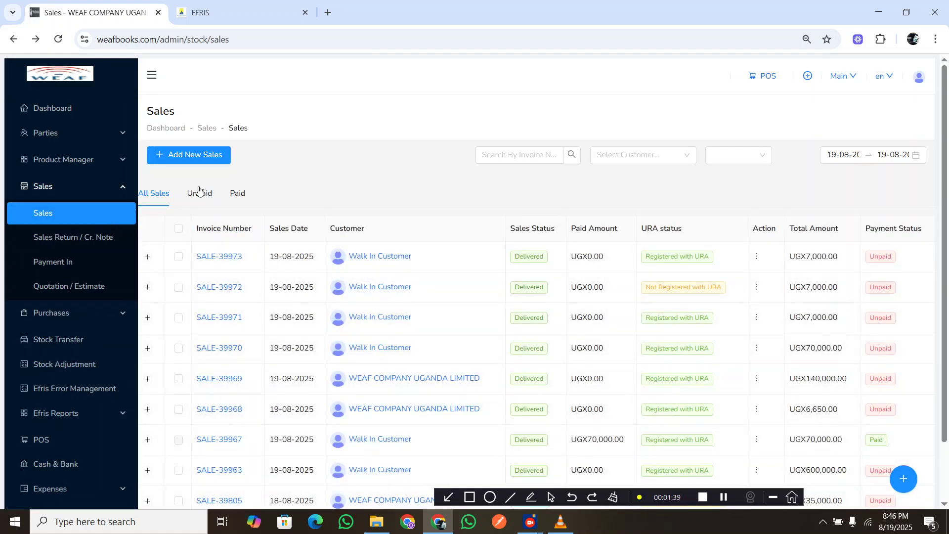
pyautogui.click(191, 158)
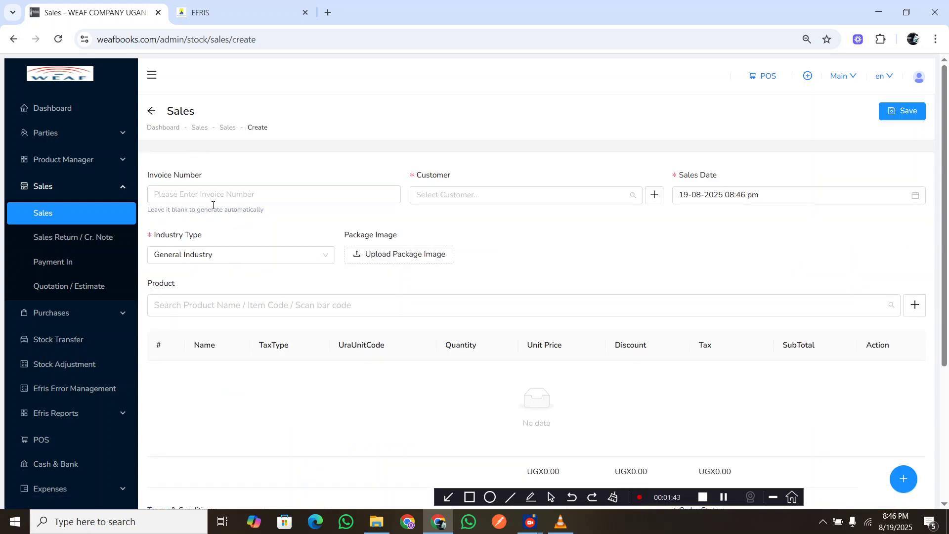
pyautogui.click(208, 195)
pyautogui.click(254, 305)
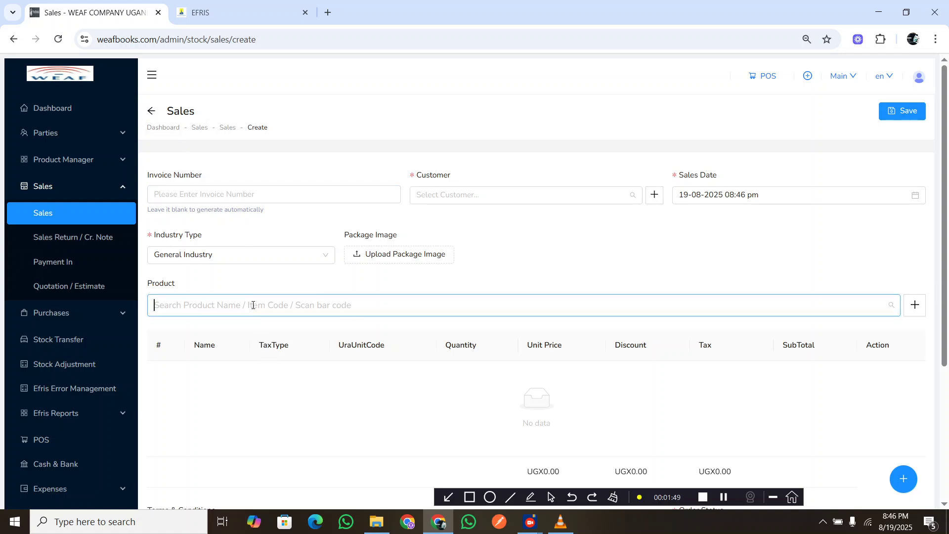
pyautogui.write('Smearing Oil')
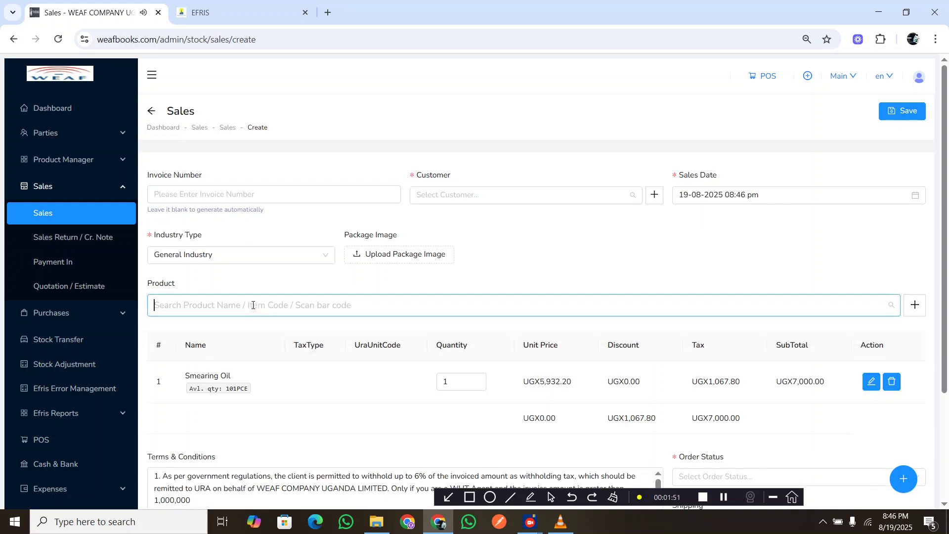
pyautogui.click(447, 382)
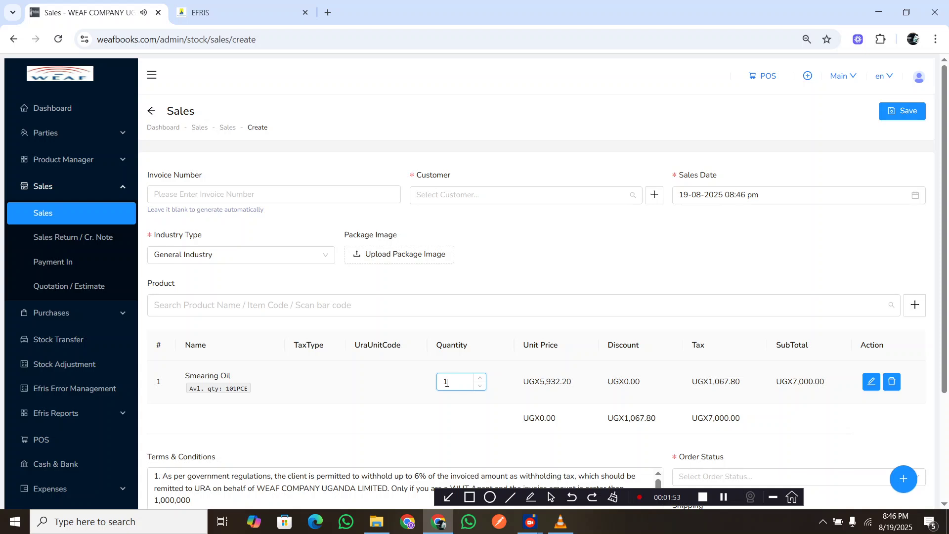
pyautogui.write('5')
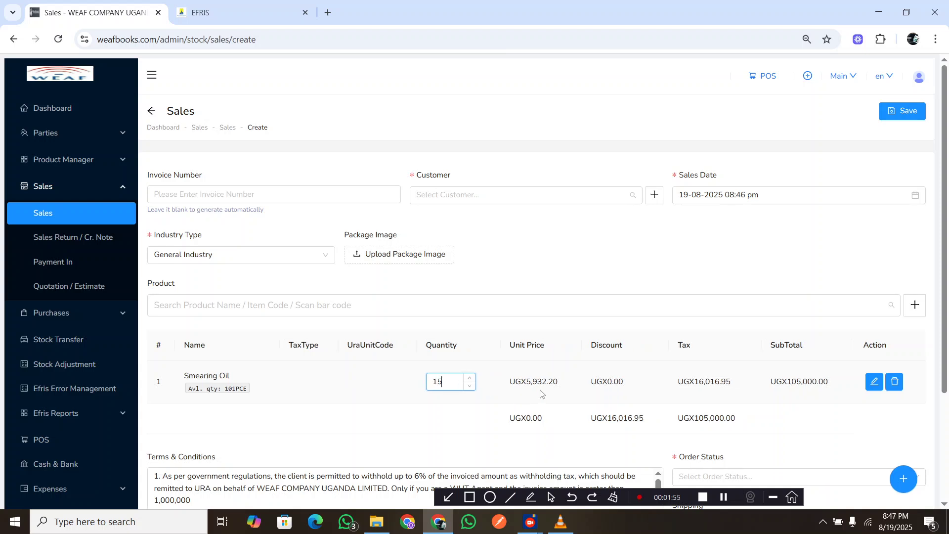
pyautogui.click(659, 397)
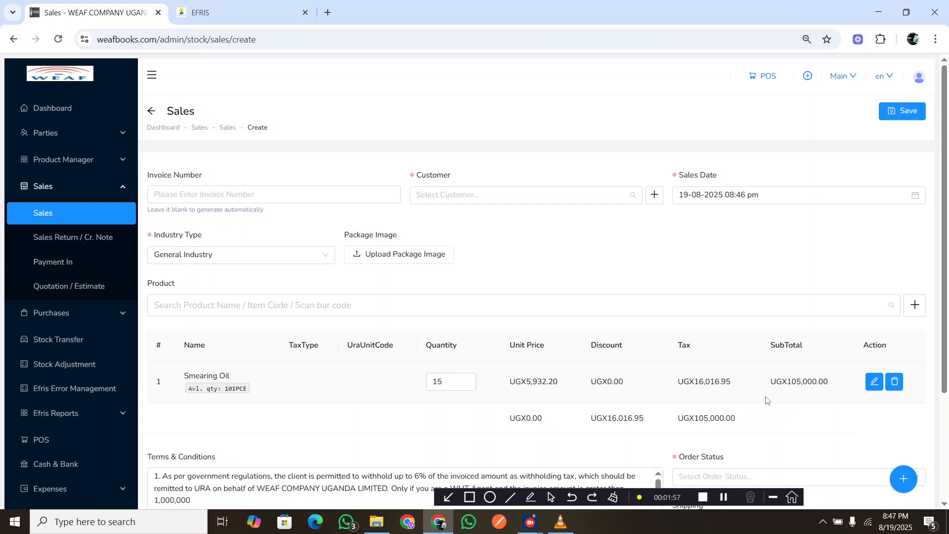
# Check the Smearing Oil line's unit price, discount and tax type, and accept them as they are.
pyautogui.click(874, 383)
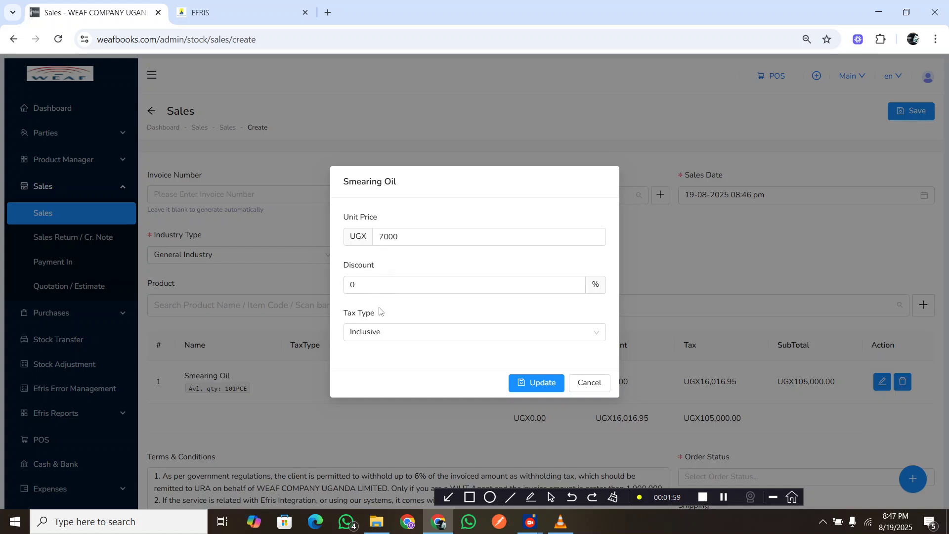
pyautogui.click(384, 237)
pyautogui.click(541, 383)
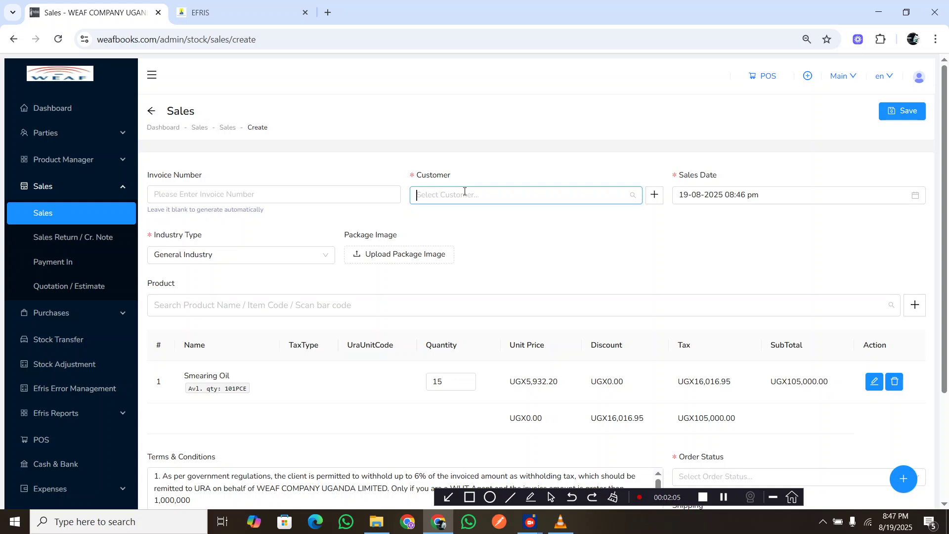
# Find and select WEAF COMPANY UGANDA LIMITED as the customer of the sale.
pyautogui.write('kiku')
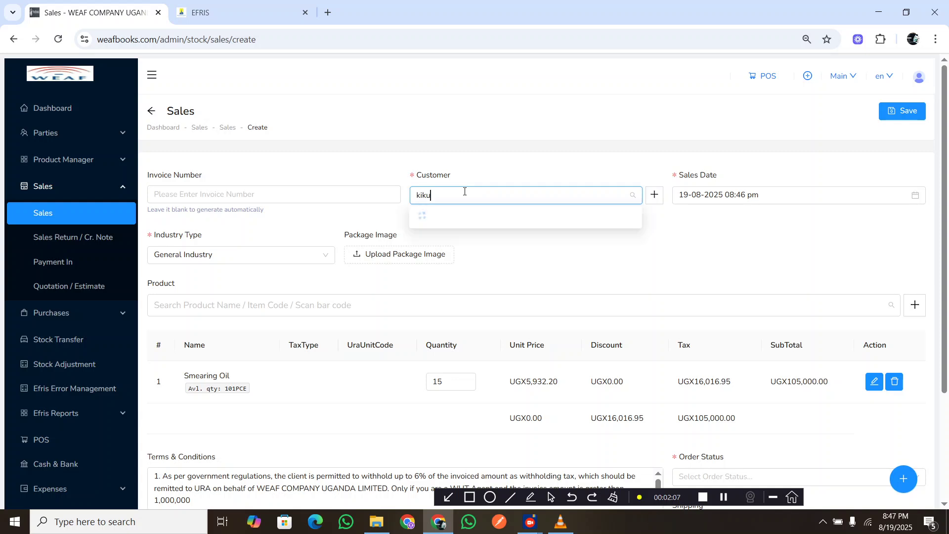
pyautogui.press('BackSpace')
pyautogui.press('BackSpace')
pyautogui.press('BackSpace')
pyautogui.write('w')
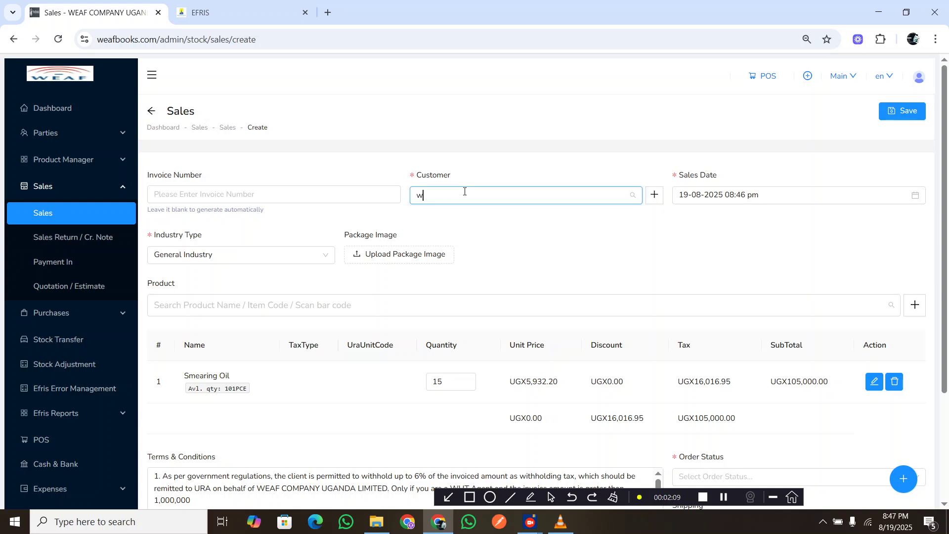
pyautogui.write('alk')
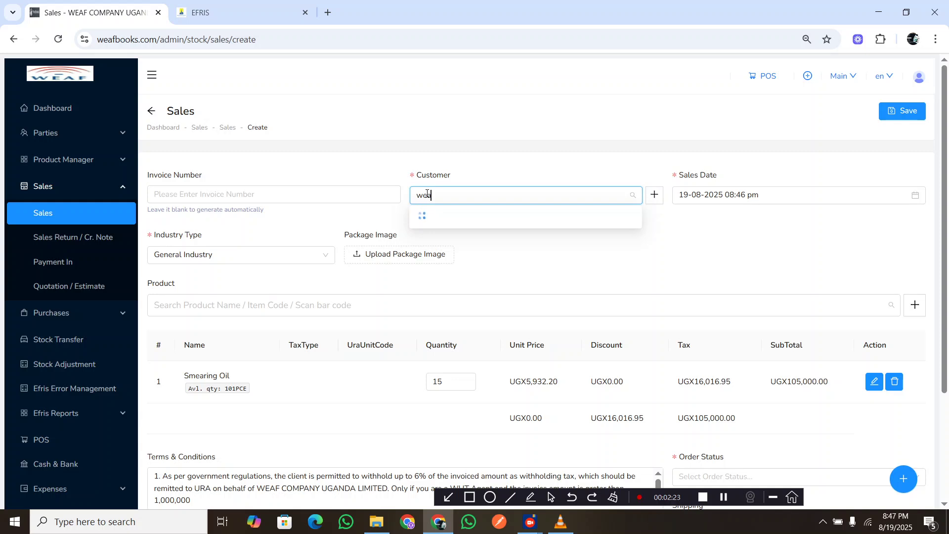
pyautogui.write('f')
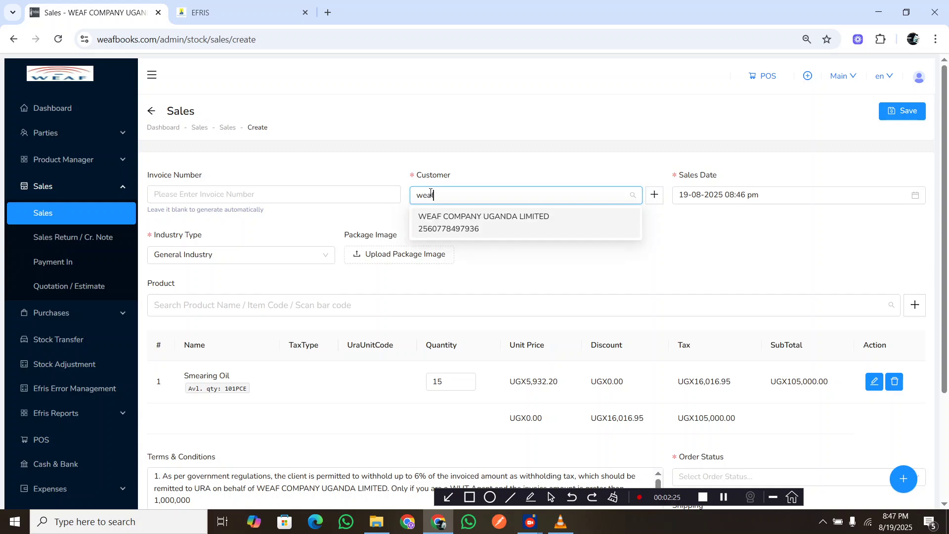
pyautogui.click(448, 224)
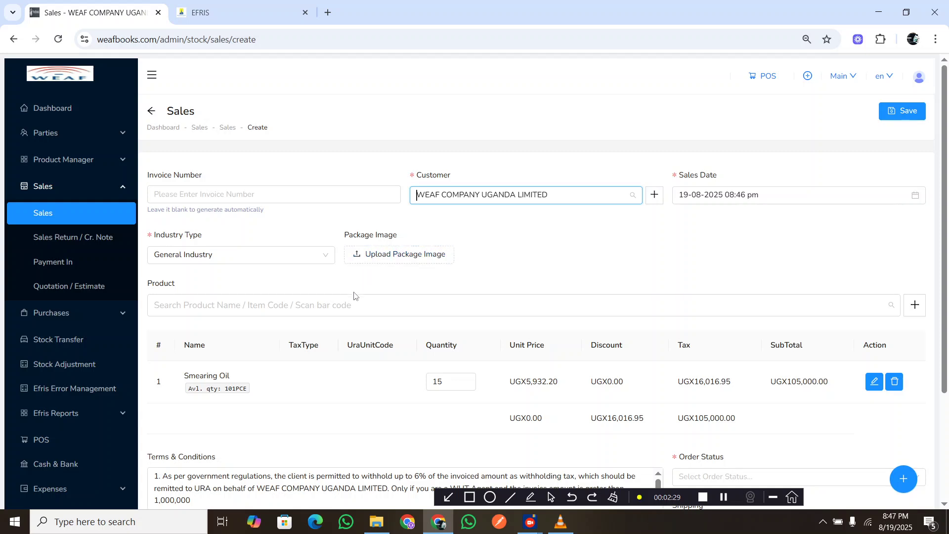
# Set the order status to Confirmed, then save the sale and send it to Efris.
pyautogui.scroll(-3, 356, 297)
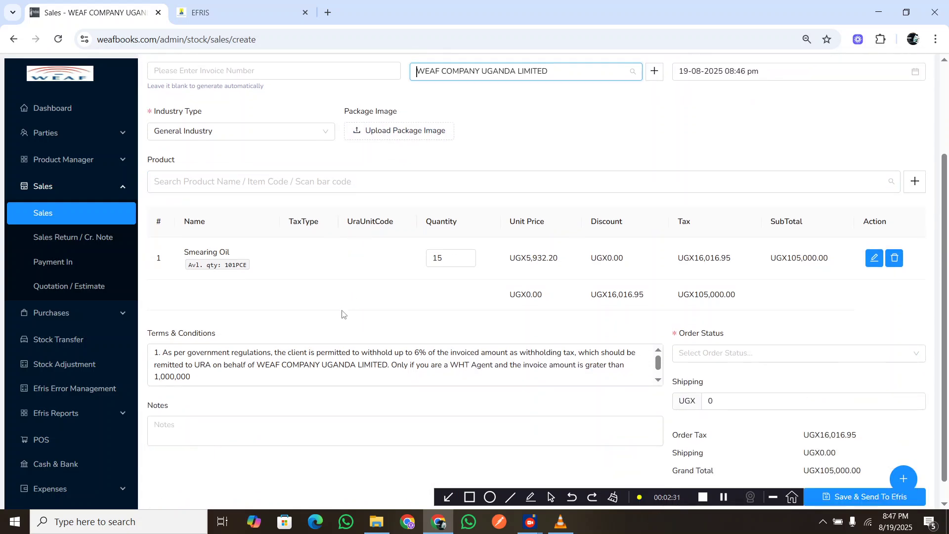
pyautogui.scroll(3, 342, 315)
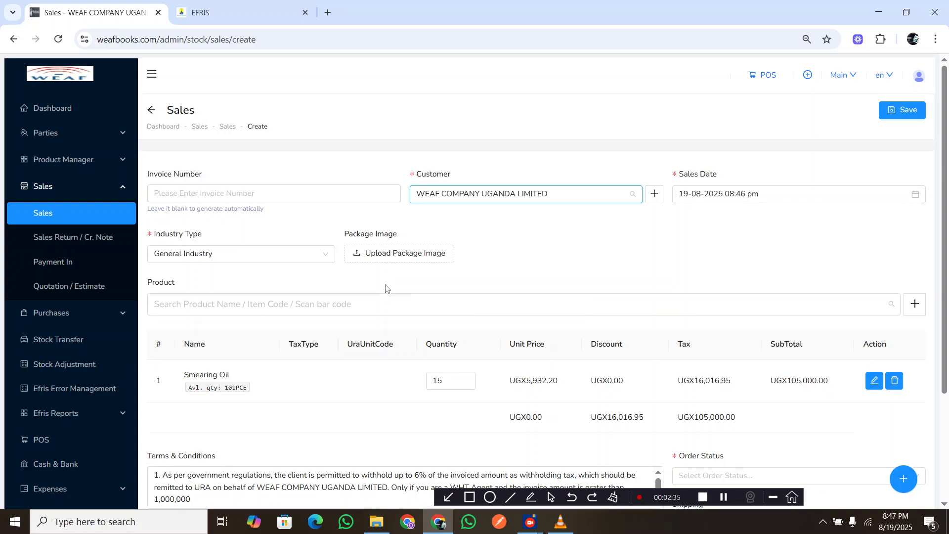
pyautogui.scroll(-3, 385, 289)
pyautogui.click(725, 341)
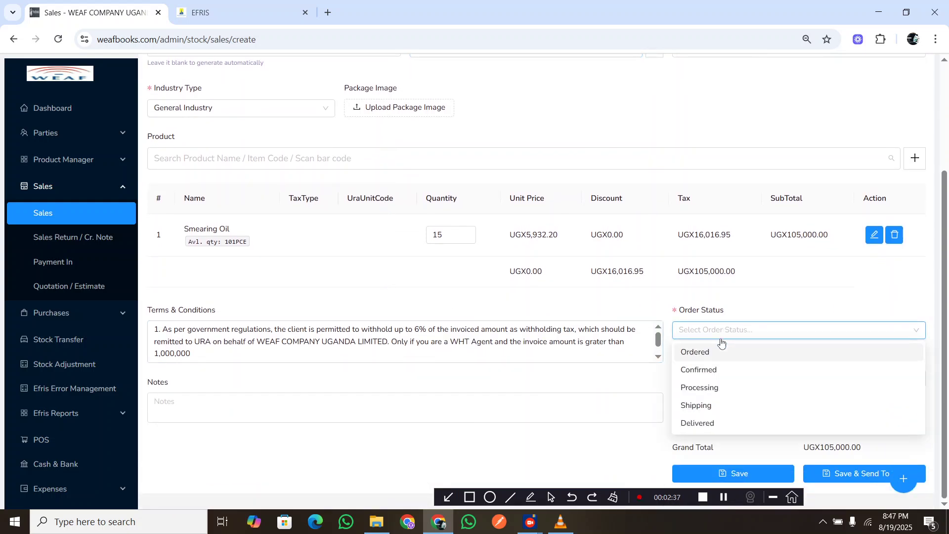
pyautogui.click(710, 372)
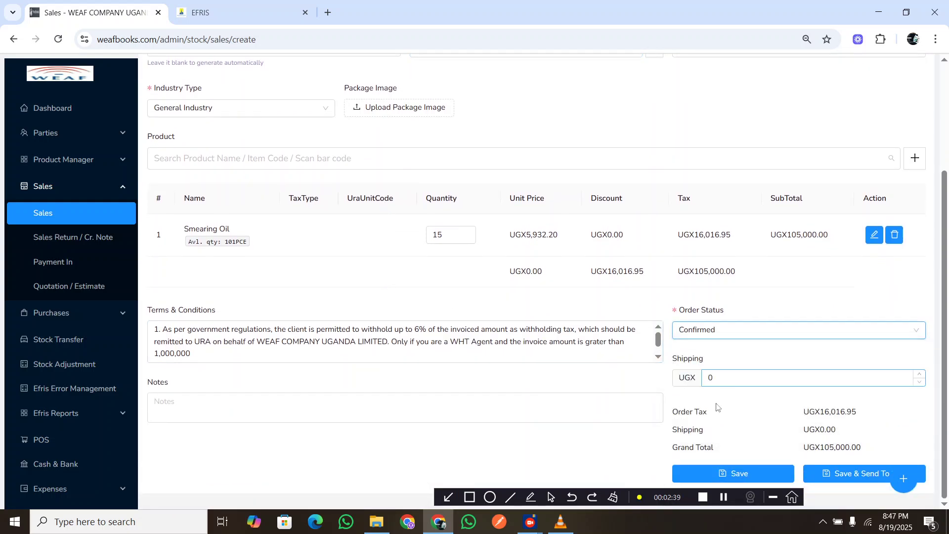
pyautogui.click(842, 477)
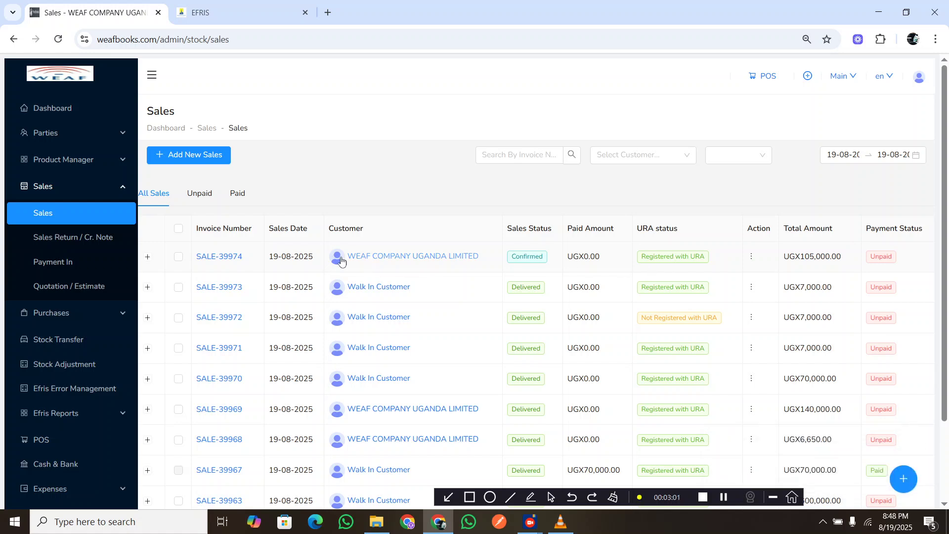
# Open the newest sale's PDF tax invoice and review its line item, totals, FDN and verification code.
pyautogui.click(233, 258)
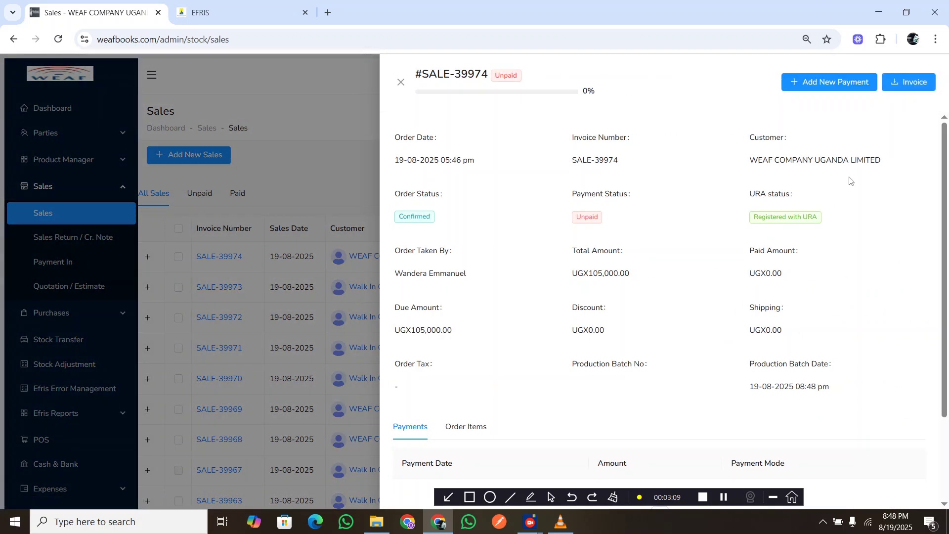
pyautogui.click(904, 83)
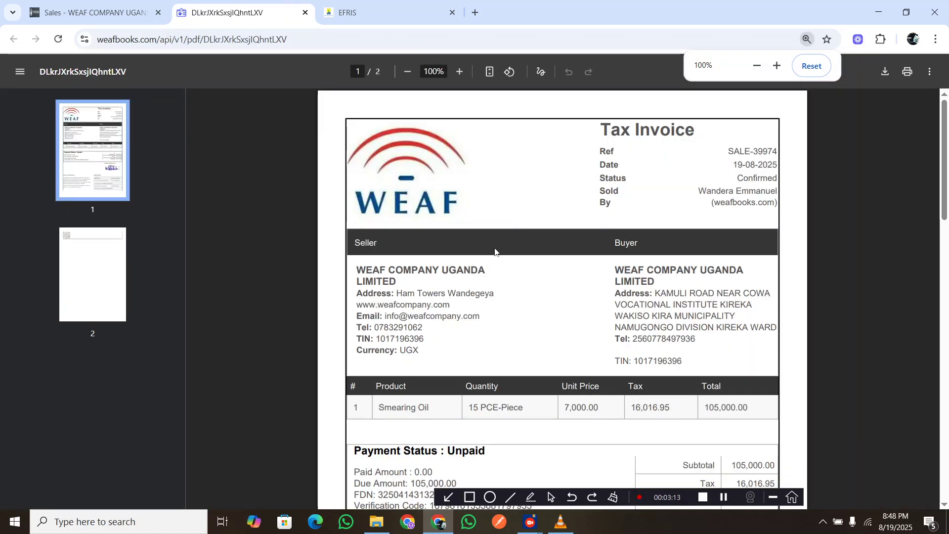
pyautogui.scroll(-3, 532, 268)
pyautogui.scroll(-1, 532, 267)
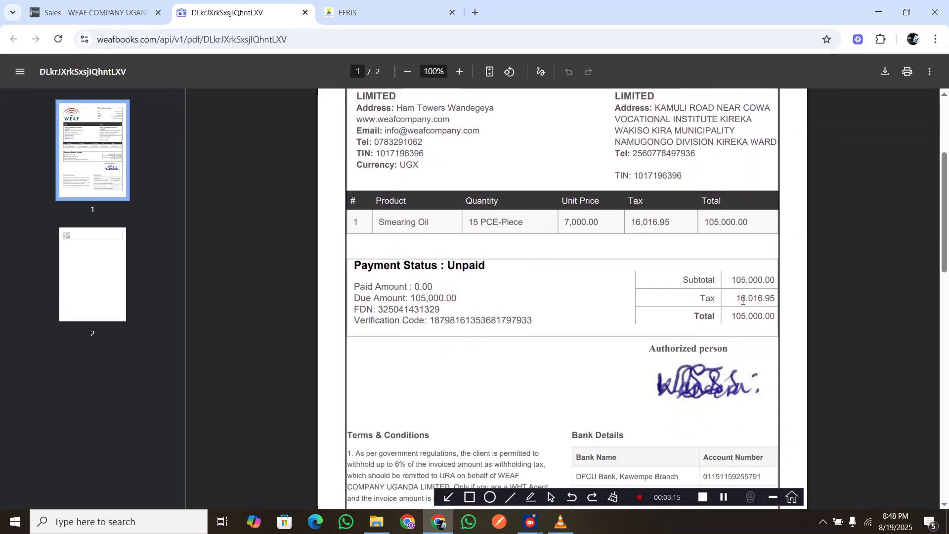
pyautogui.scroll(-1, 734, 352)
pyautogui.scroll(-1, 734, 352)
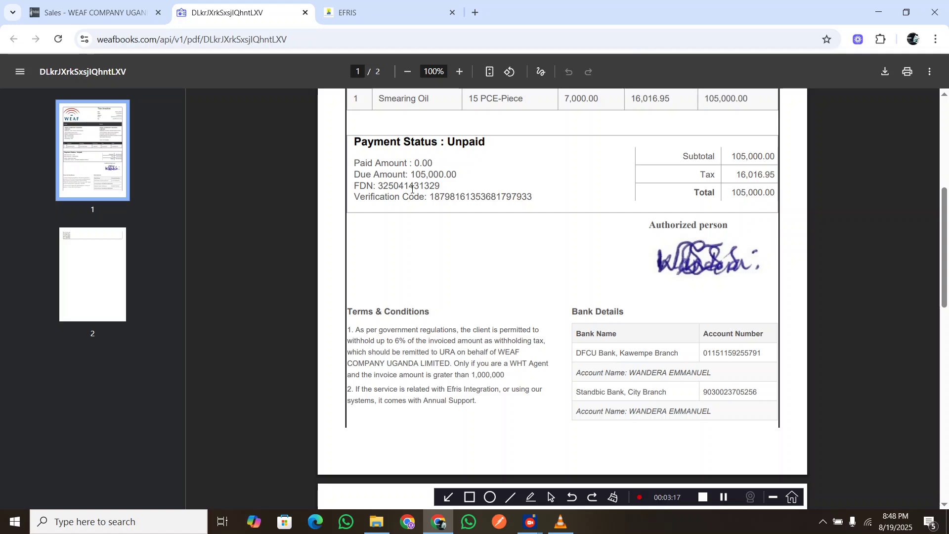
# Check the QR code on the tax invoice's second page, then copy the invoice's FDN.
pyautogui.scroll(-4, 439, 307)
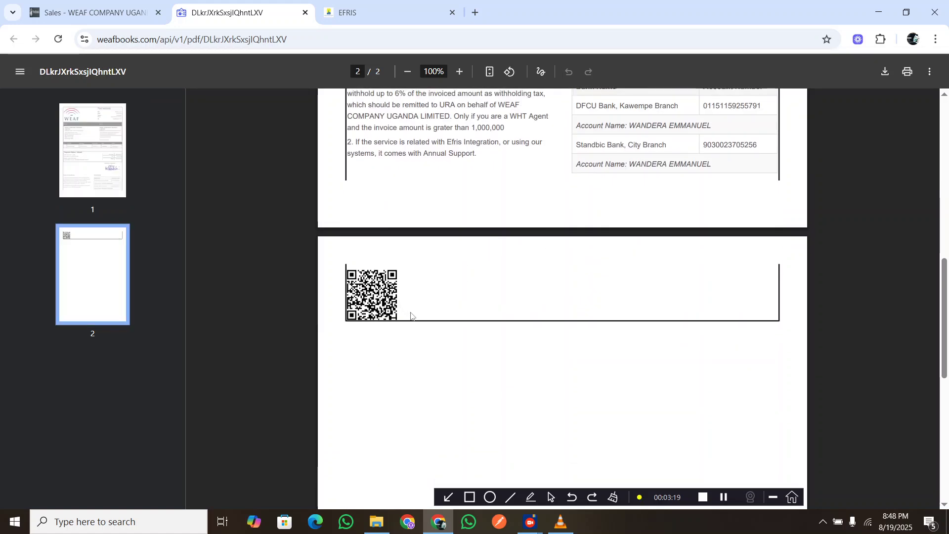
pyautogui.scroll(5, 411, 316)
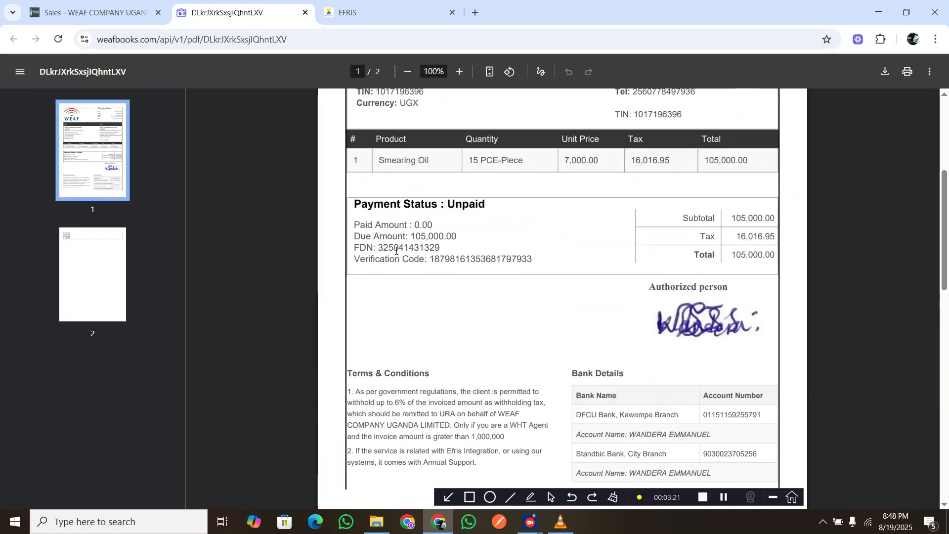
pyautogui.doubleClick(396, 251)
pyautogui.hotkey('ctrl', 'c')
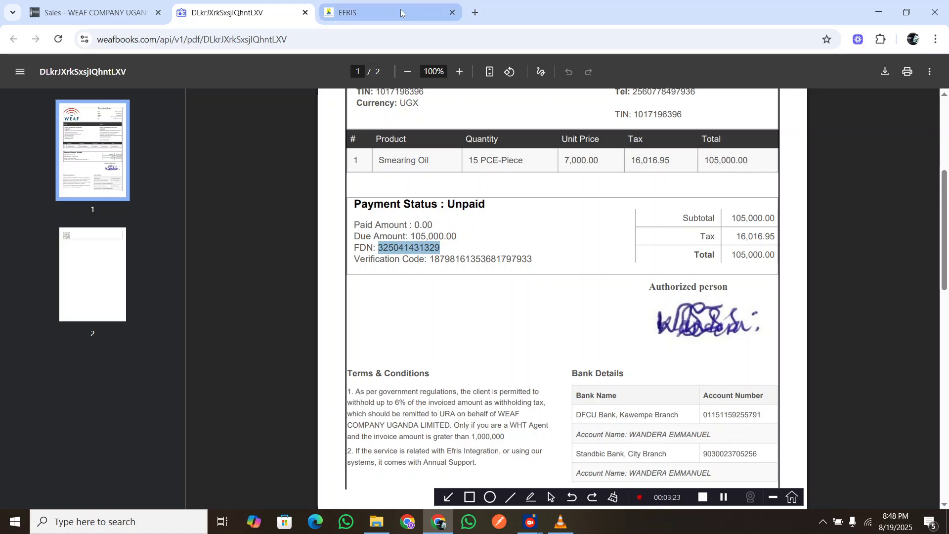
# Switch to the EFRIS portal, reload it, validate the copied fiscal document number and review the validation report.
pyautogui.click(376, 12)
pyautogui.click(58, 39)
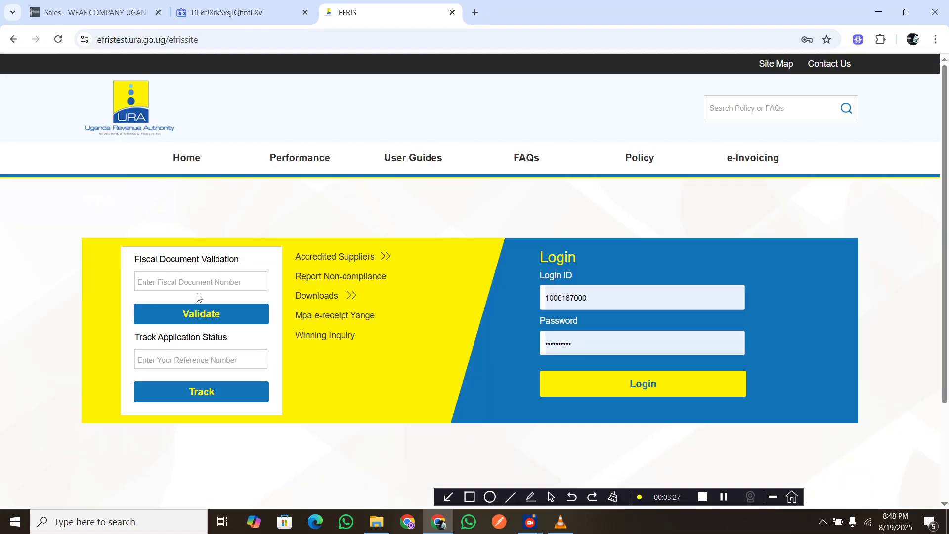
pyautogui.click(198, 282)
pyautogui.hotkey('ctrl', 'v')
pyautogui.click(199, 313)
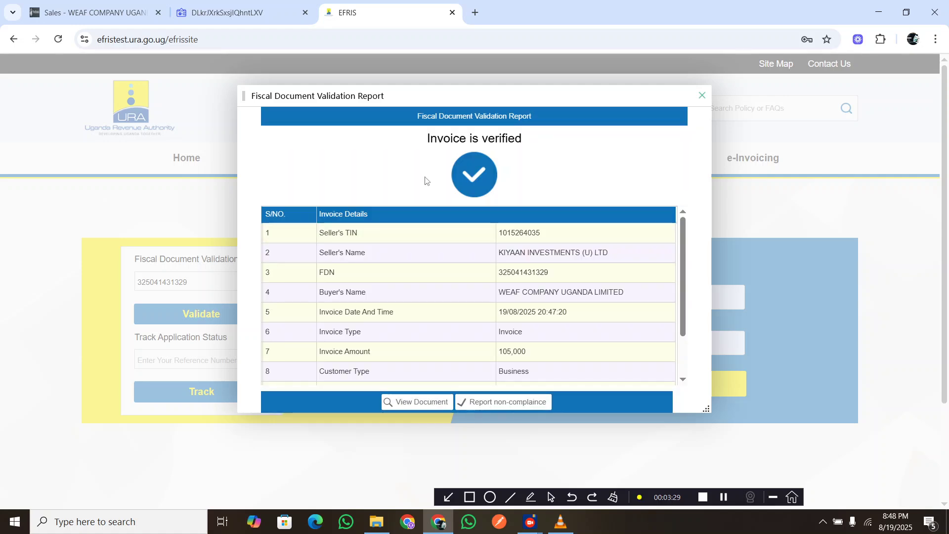
pyautogui.scroll(-2, 396, 222)
pyautogui.scroll(2, 393, 210)
# Return to the WEAF sales page, review the order items of SALE-39974, and close its details.
pyautogui.click(205, 3)
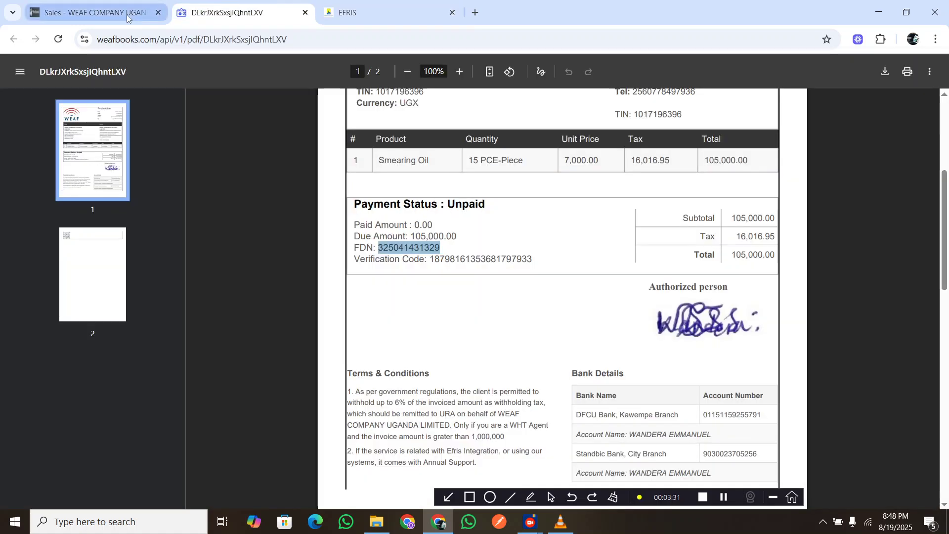
pyautogui.click(124, 16)
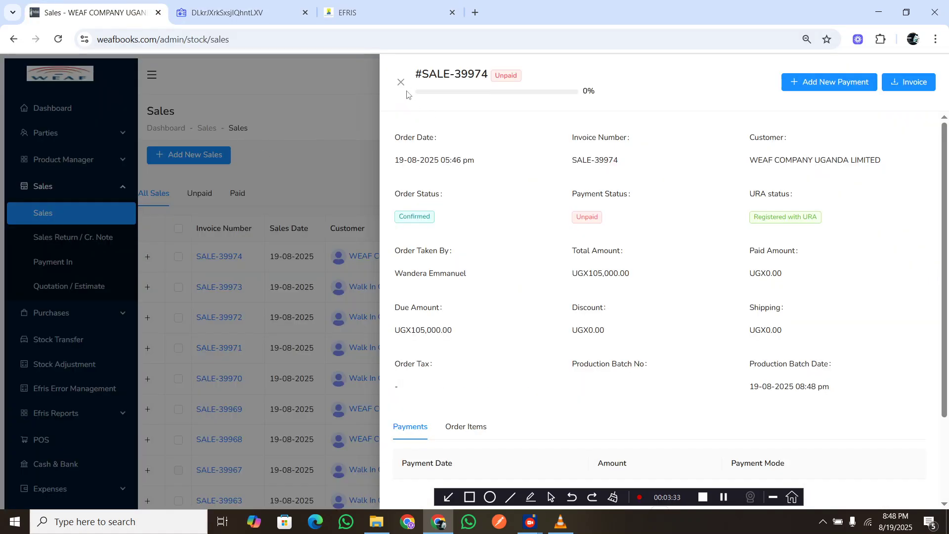
pyautogui.scroll(-1, 499, 331)
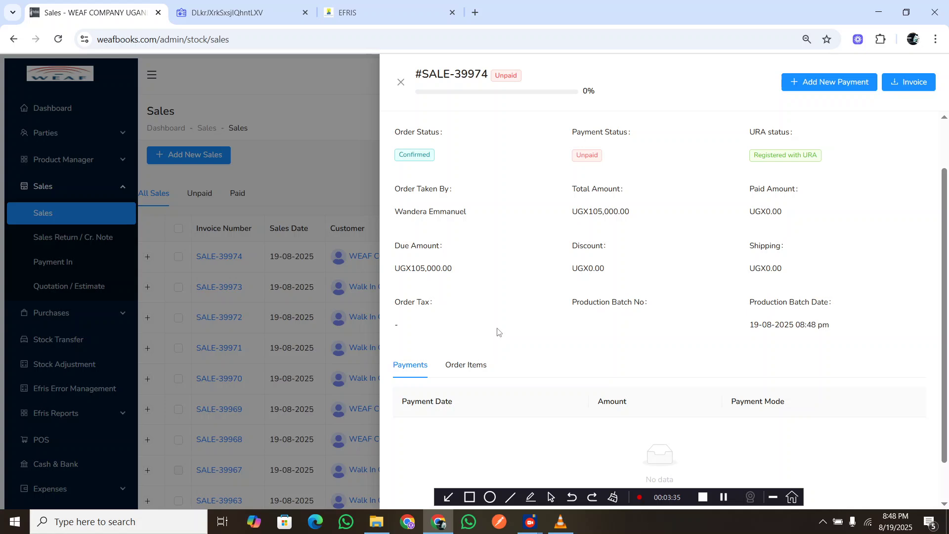
pyautogui.click(482, 366)
pyautogui.moveTo(470, 449); pyautogui.dragTo(426, 454)
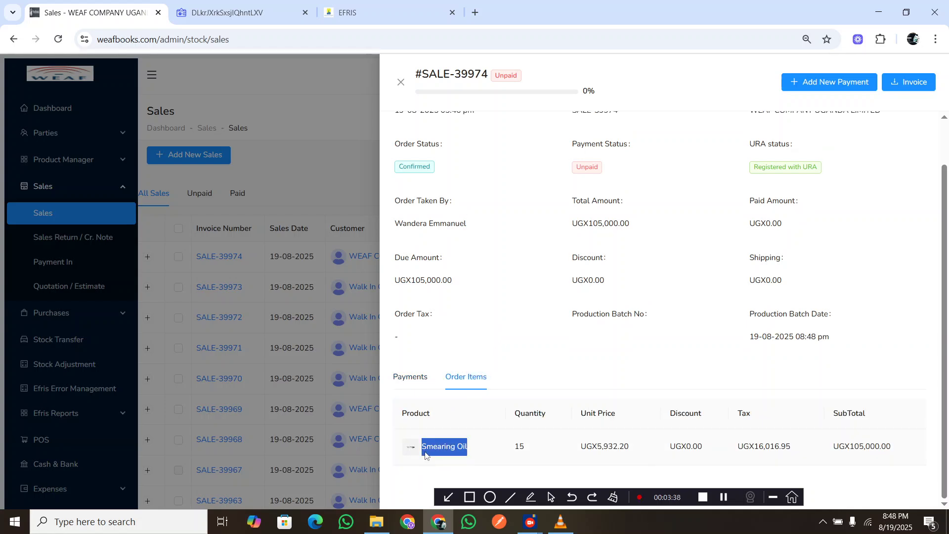
pyautogui.click(402, 82)
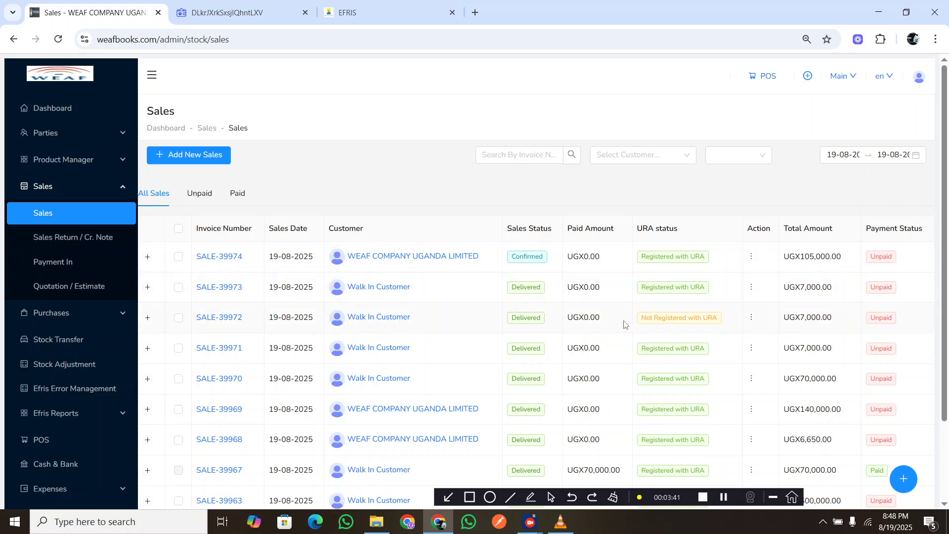
# Start a new sale with the product Smearing Oil and WEAF COMPANY UGANDA LIMITED as the customer.
pyautogui.click(200, 155)
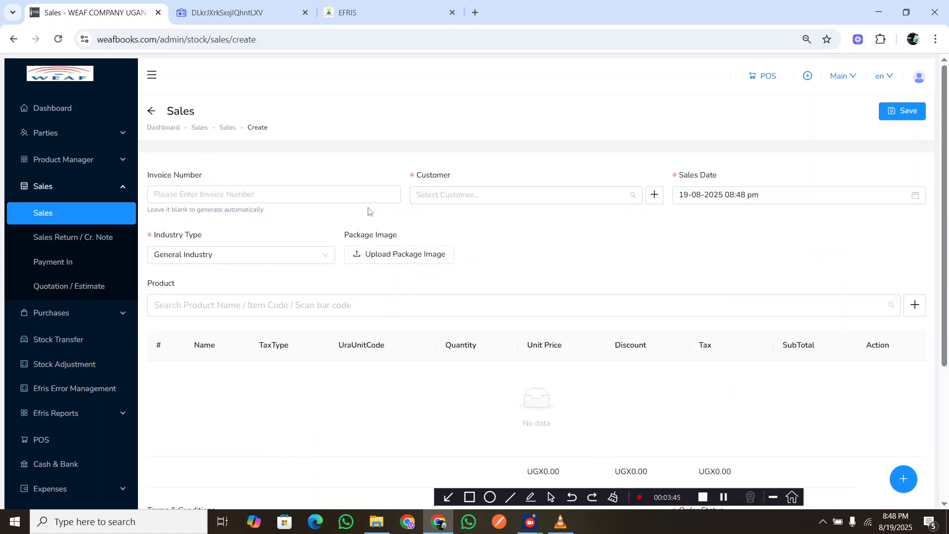
pyautogui.click(349, 304)
pyautogui.write('Smearing Oil')
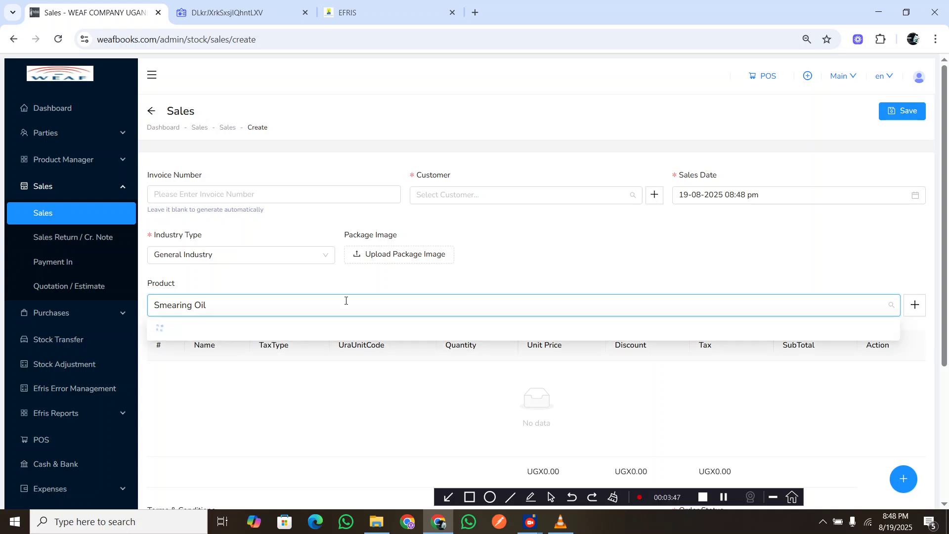
pyautogui.click(466, 194)
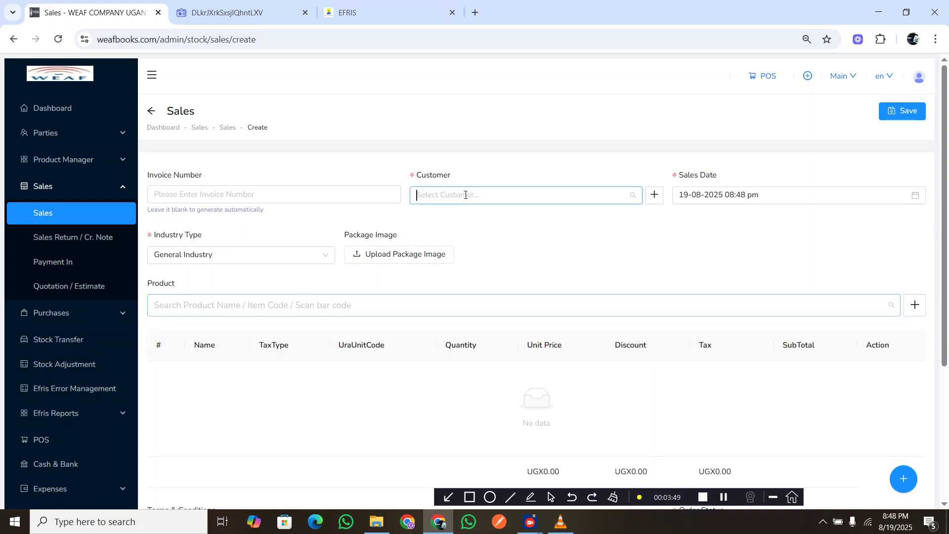
pyautogui.write('wea')
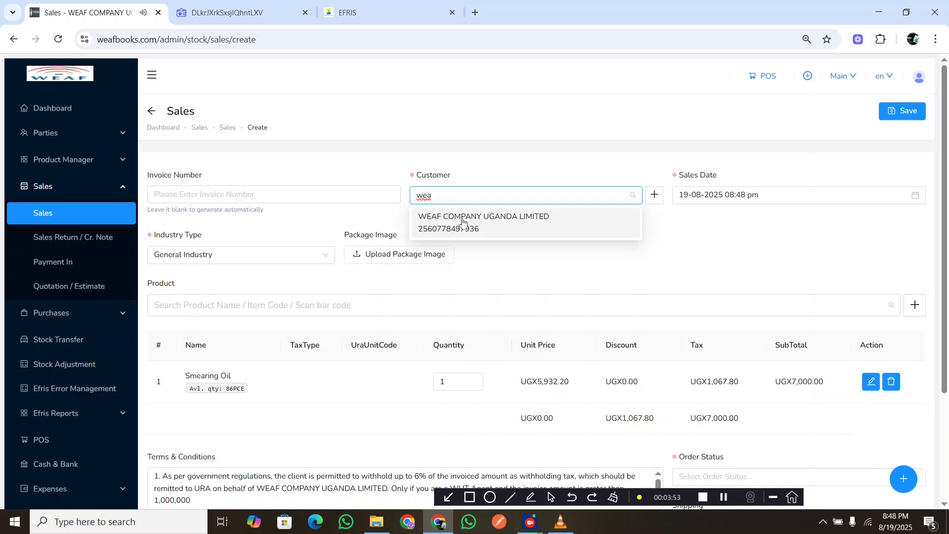
pyautogui.click(464, 222)
# Set the order status to Confirmed and save the sale without sending it to Efris.
pyautogui.scroll(-3, 320, 239)
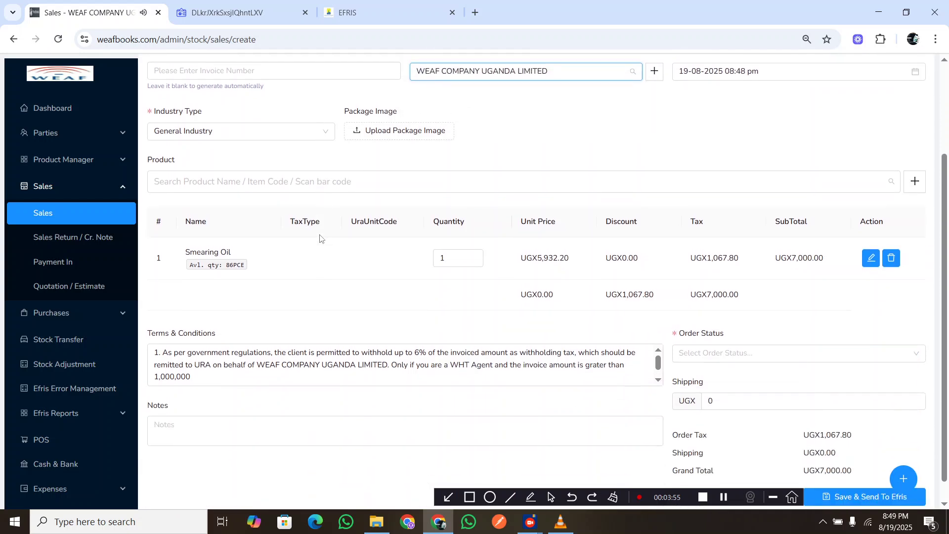
pyautogui.click(719, 330)
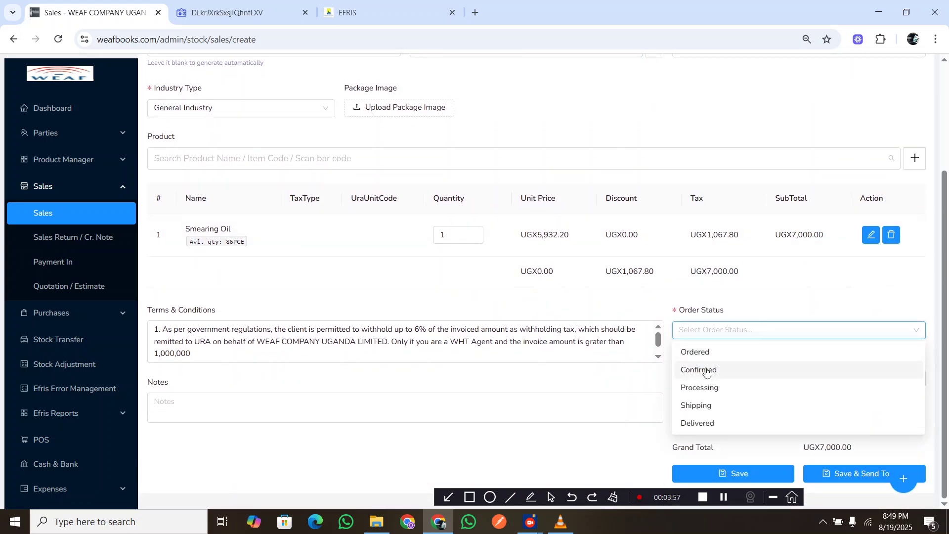
pyautogui.click(700, 370)
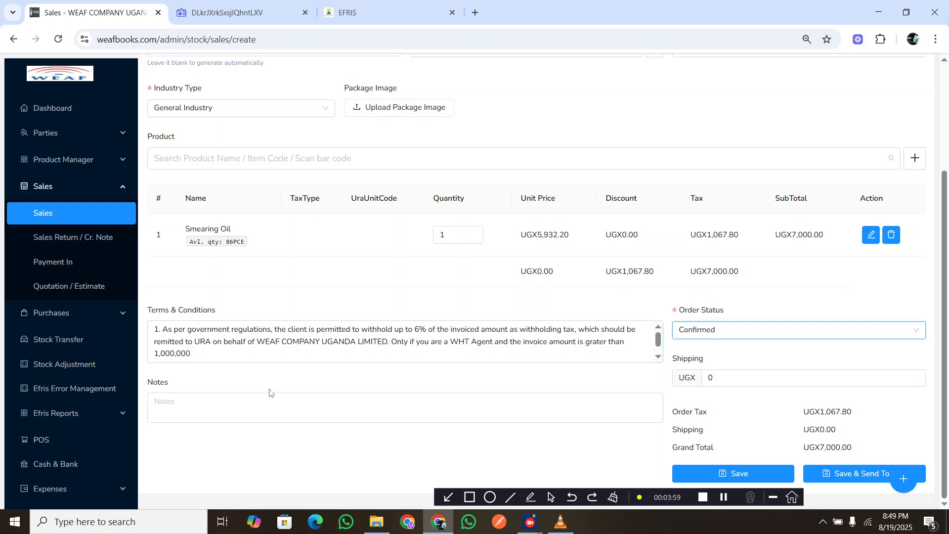
pyautogui.click(740, 474)
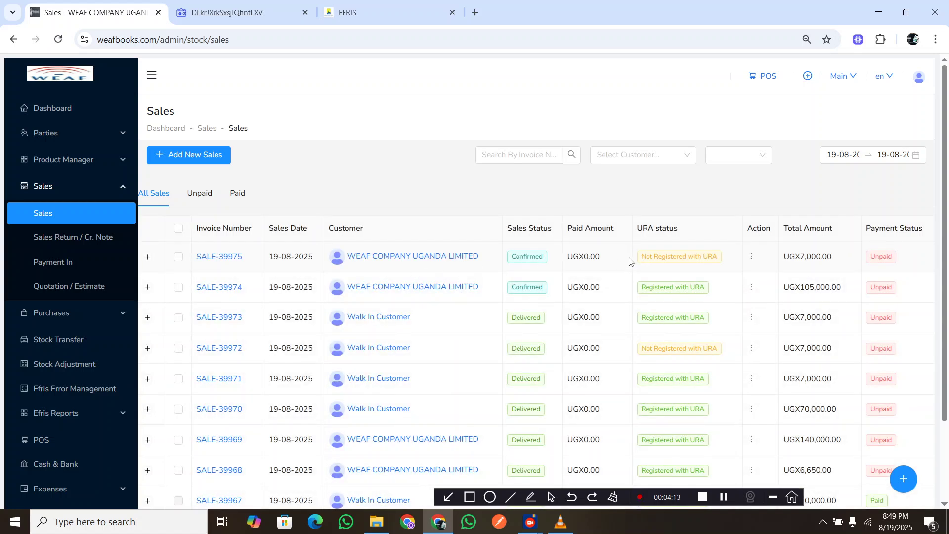
# Open the newest sale, SALE-39975, fiscalise its invoice and dismiss the notification.
pyautogui.click(226, 257)
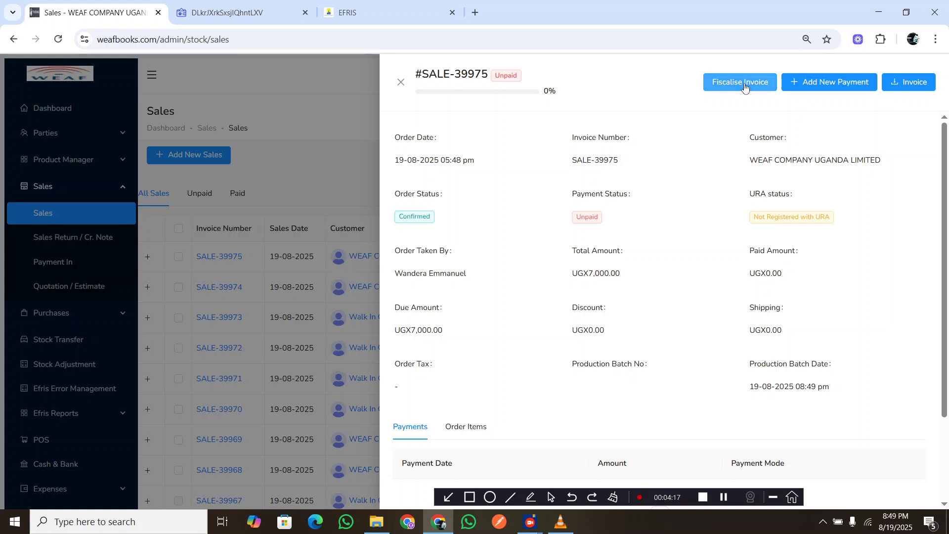
pyautogui.click(722, 88)
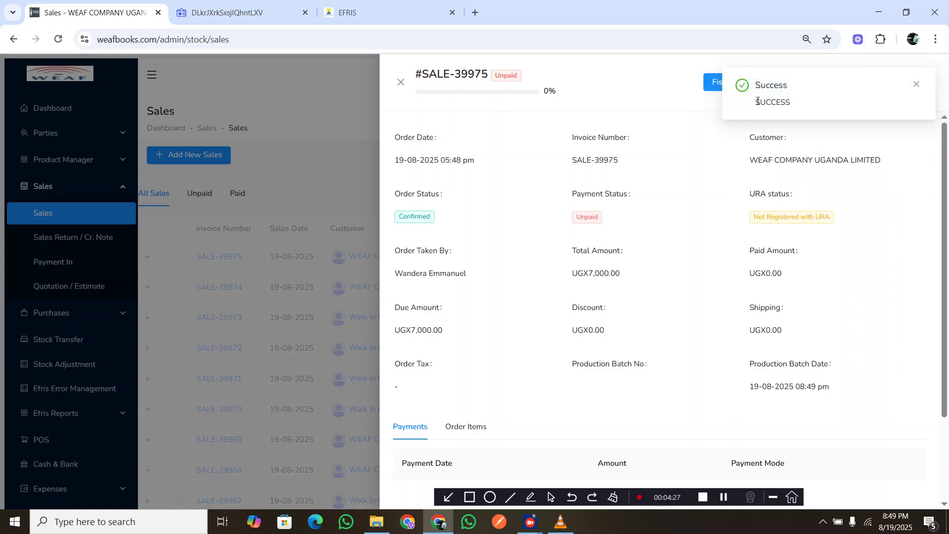
pyautogui.moveTo(759, 101); pyautogui.dragTo(811, 102)
pyautogui.click(916, 84)
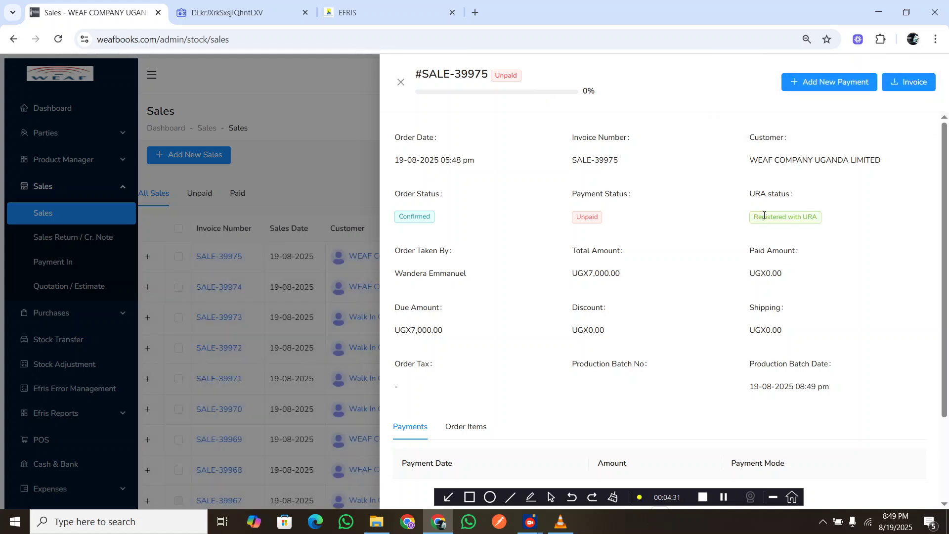
# Open the PDF tax invoice of SALE-39975 and review its header, line item, totals, FDN and verification code.
pyautogui.click(911, 88)
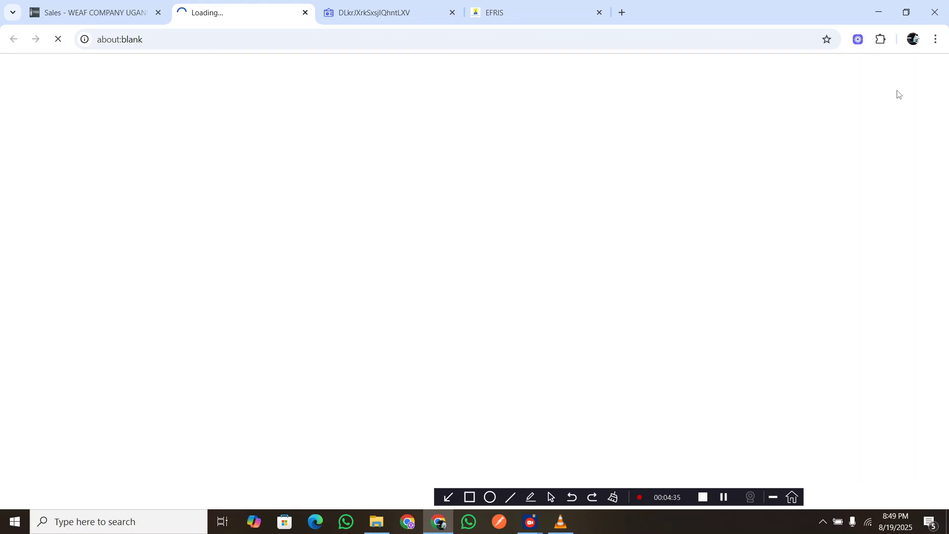
pyautogui.scroll(-3, 421, 177)
pyautogui.scroll(-4, 422, 177)
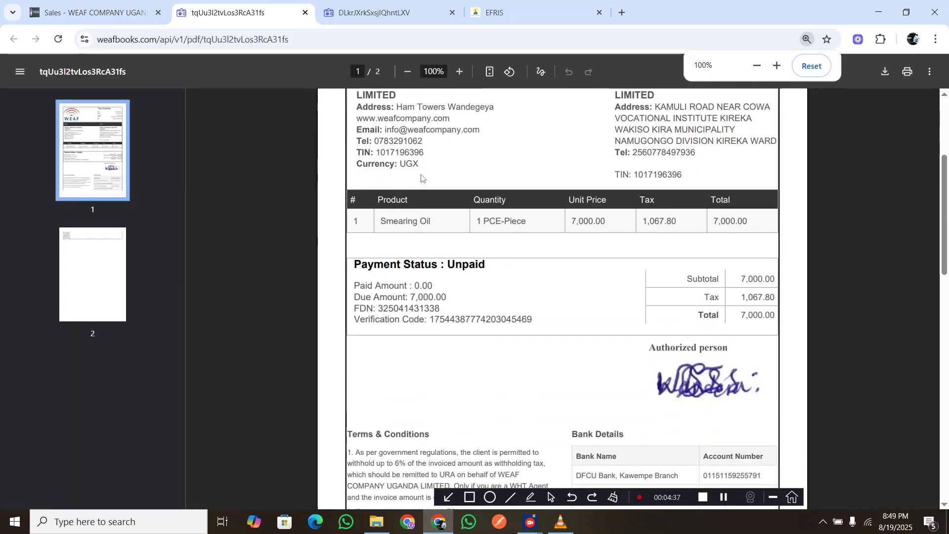
pyautogui.scroll(3, 422, 177)
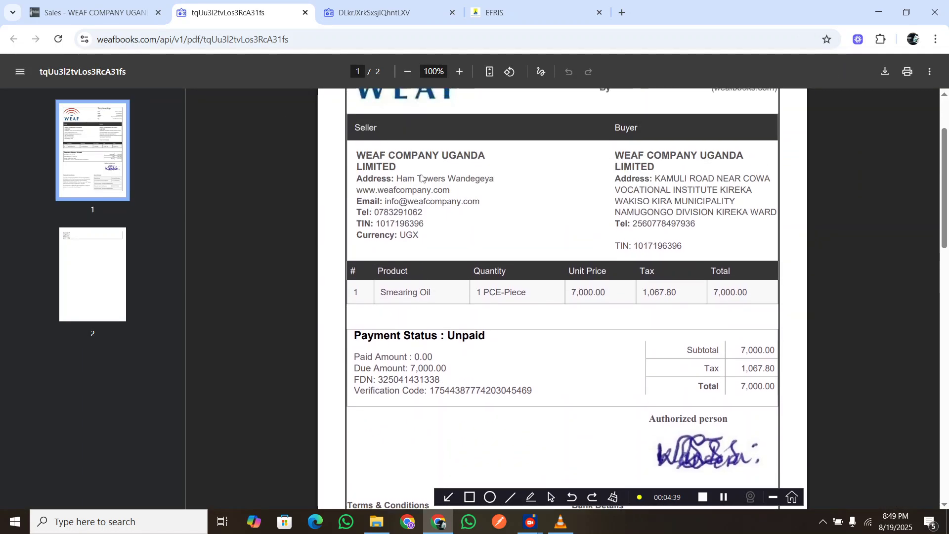
pyautogui.scroll(3, 421, 177)
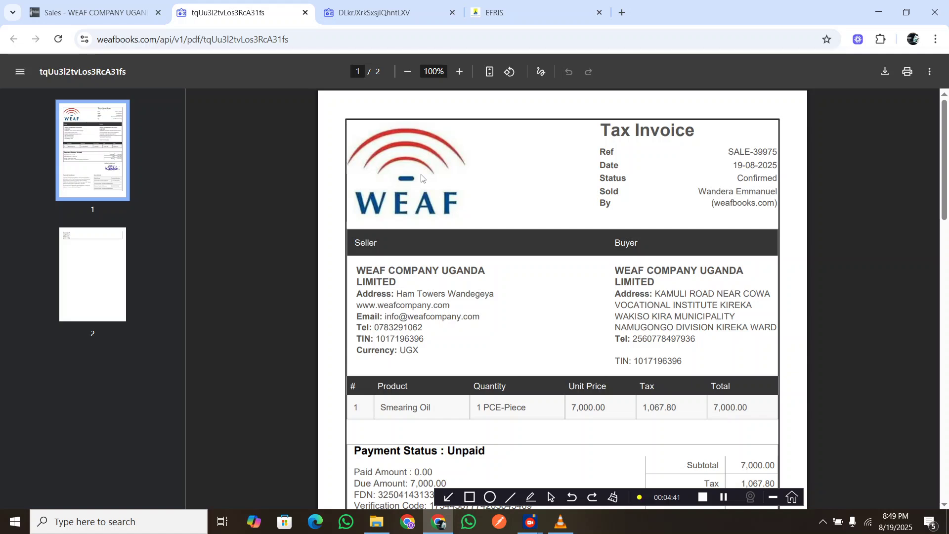
pyautogui.scroll(-1, 422, 177)
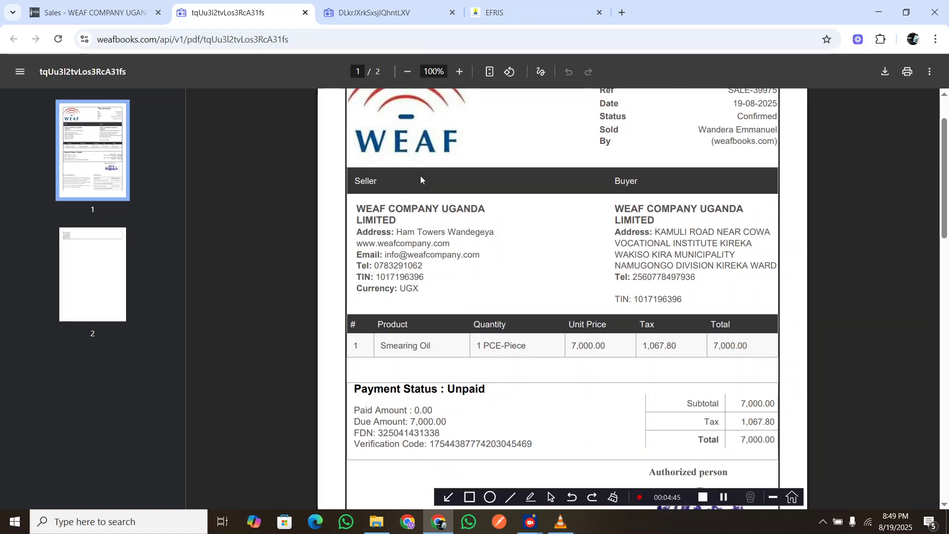
pyautogui.scroll(-2, 421, 177)
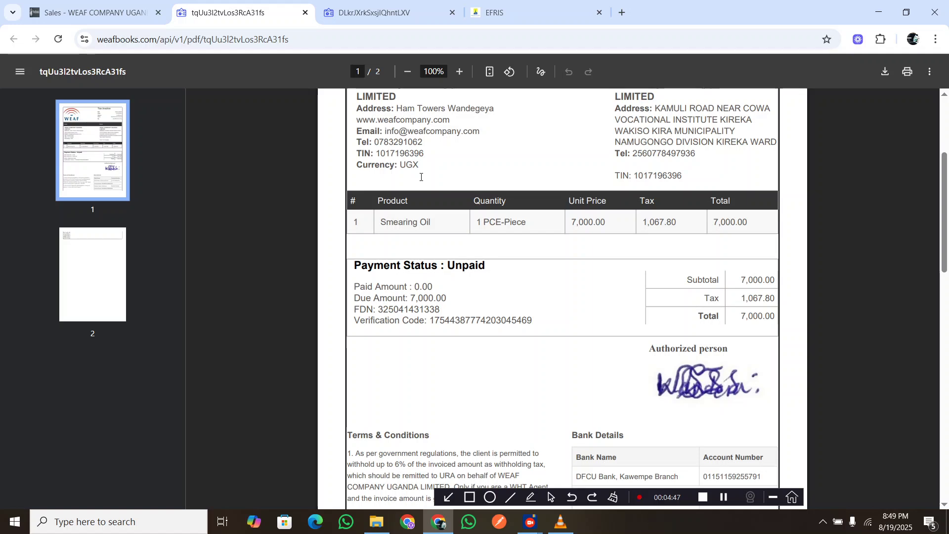
pyautogui.scroll(2, 421, 177)
pyautogui.scroll(1, 422, 177)
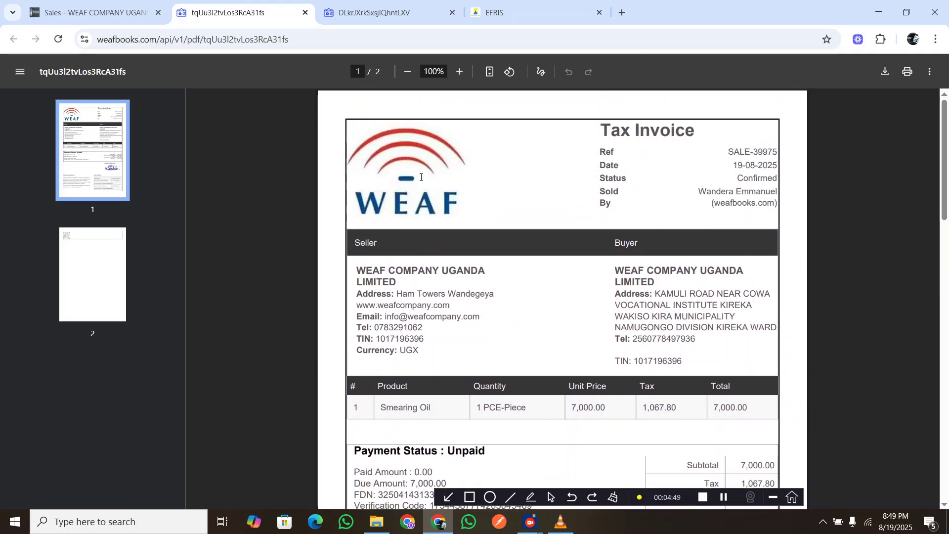
pyautogui.scroll(-4, 421, 177)
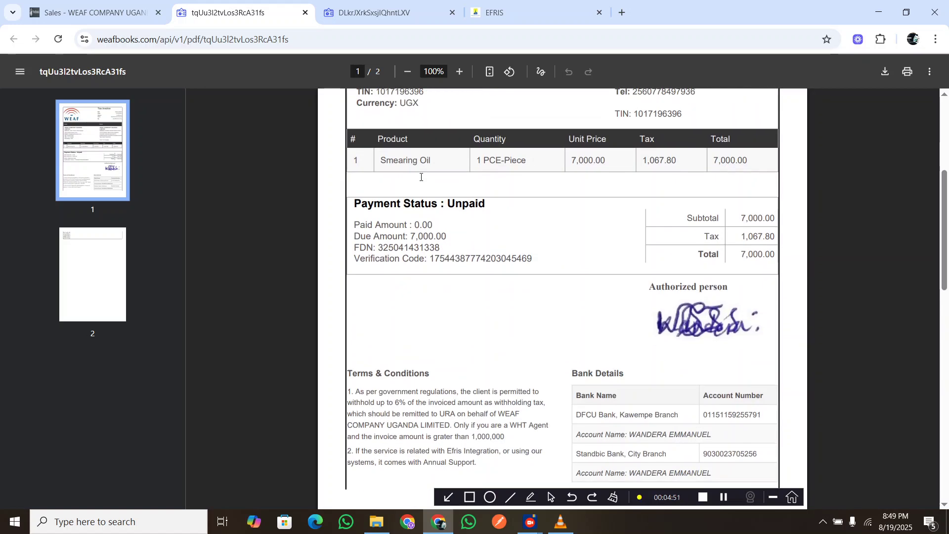
pyautogui.scroll(-1, 421, 177)
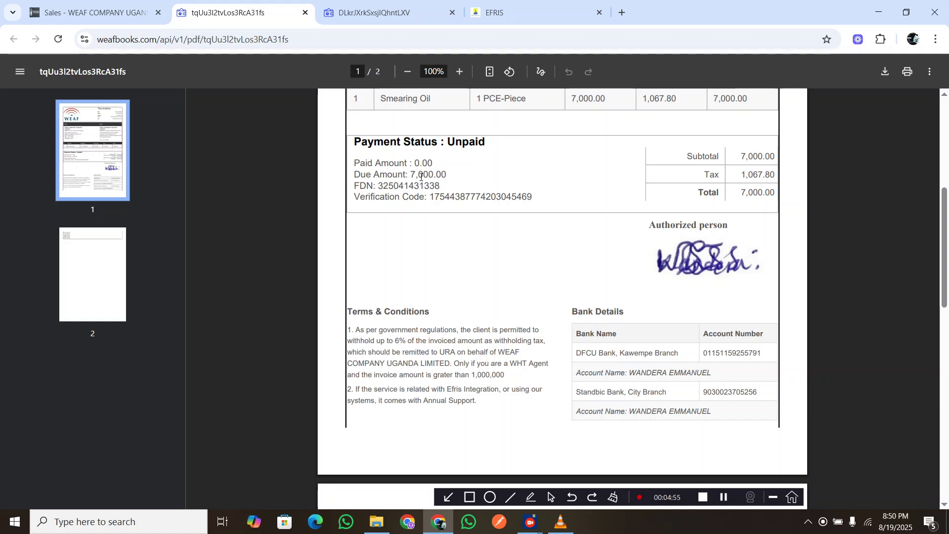
pyautogui.scroll(3, 422, 177)
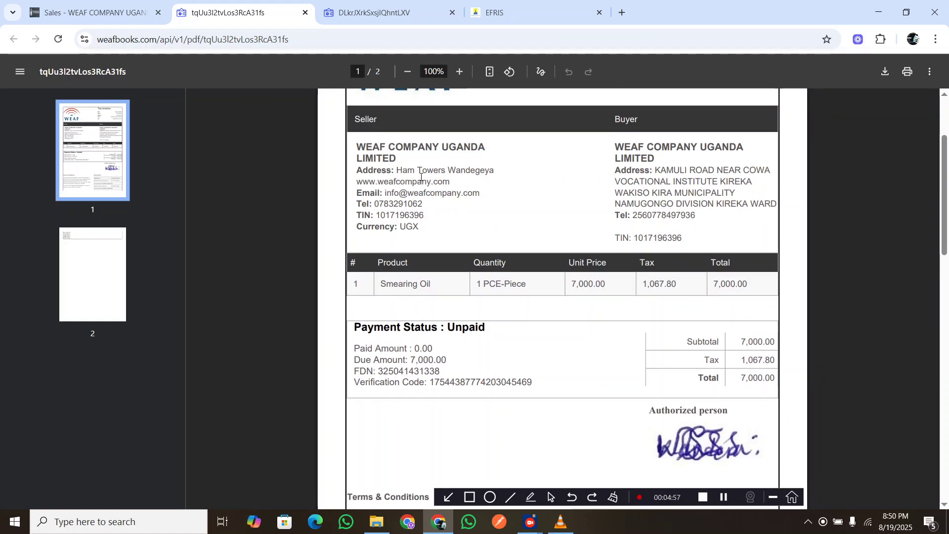